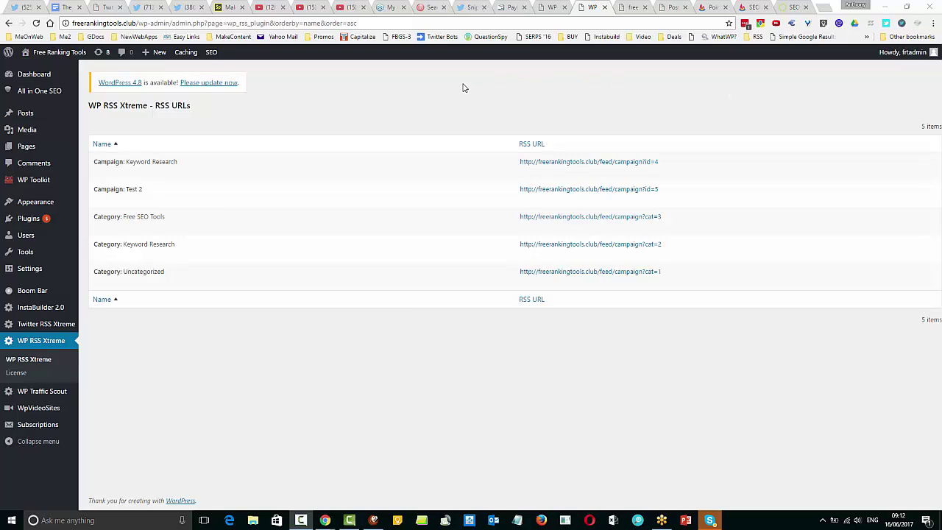
Step: Look through the items in the Free SEO Tools category's RSS feed, then close the feed
mouse_move(164, 207)
left_click(627, 8)
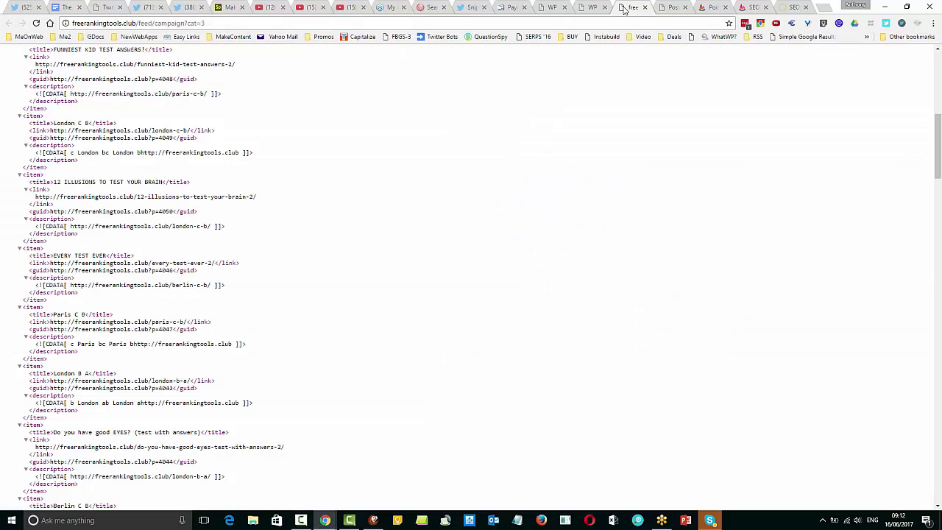
scroll(560, 97, "up", 6)
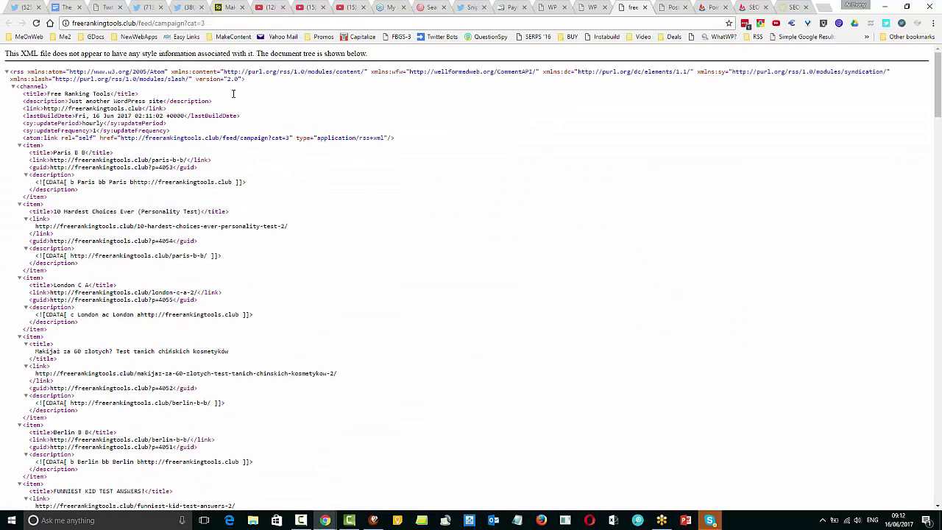
scroll(479, 191, "down", 15)
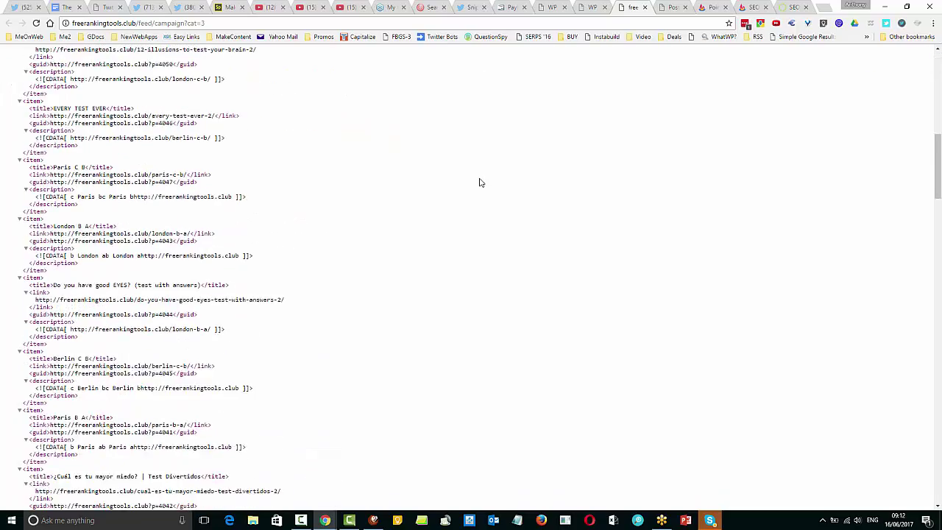
scroll(480, 221, "down", 10)
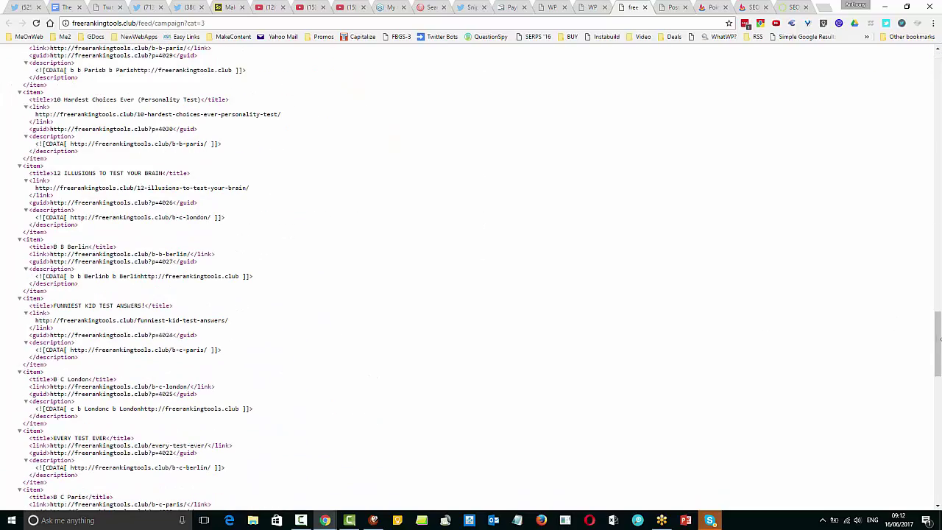
left_click_drag(940, 339, 906, 103)
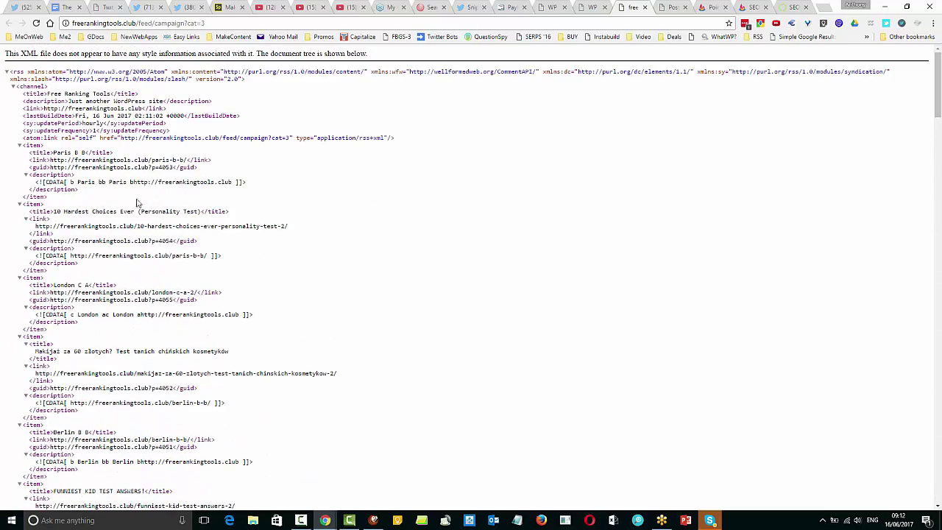
scroll(153, 286, "down", 3)
scroll(153, 286, "down", 1)
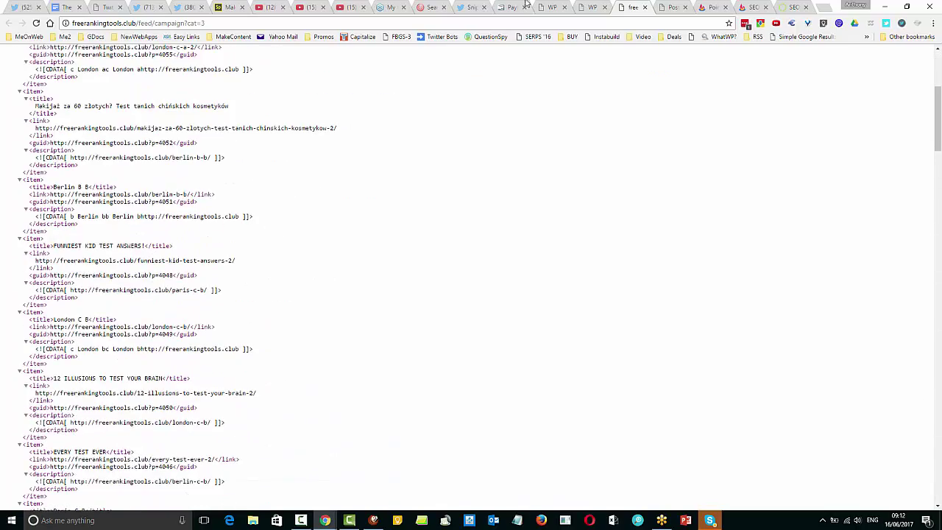
left_click(644, 7)
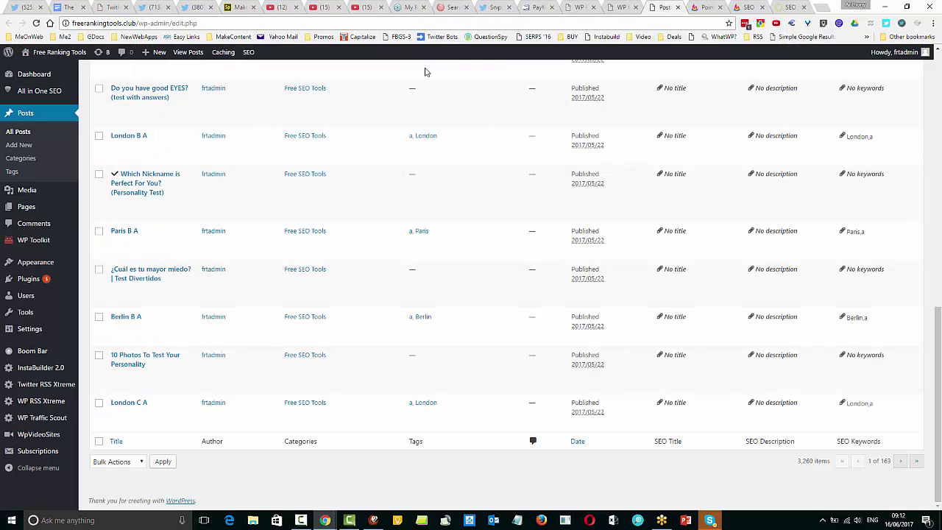
Step: Examine the site's posts list, checking the titles, categories and tags of the posts that supply the feed
scroll(486, 154, "up", 12)
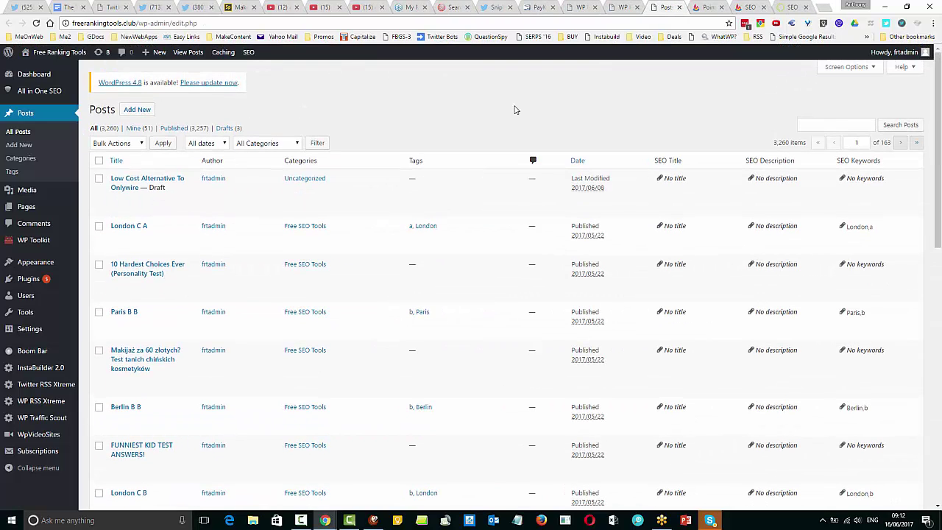
scroll(519, 111, "down", 1)
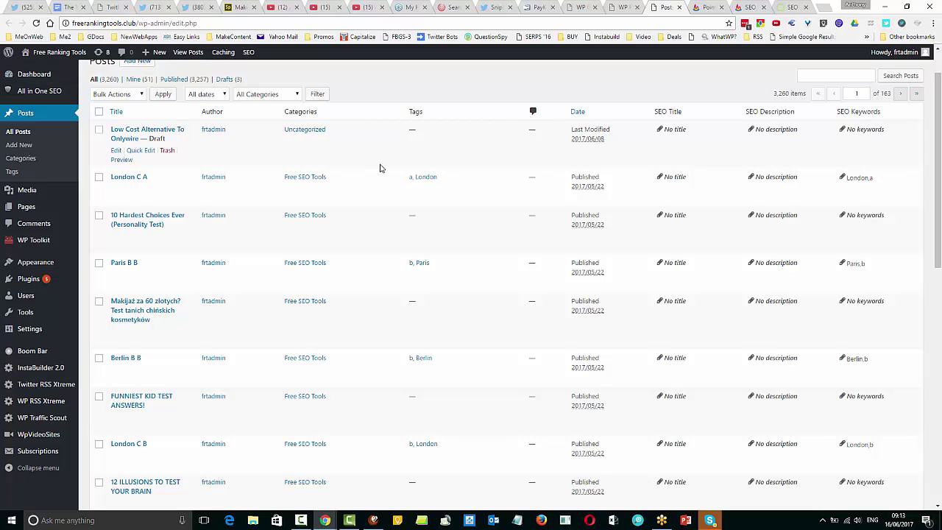
scroll(379, 169, "up", 1)
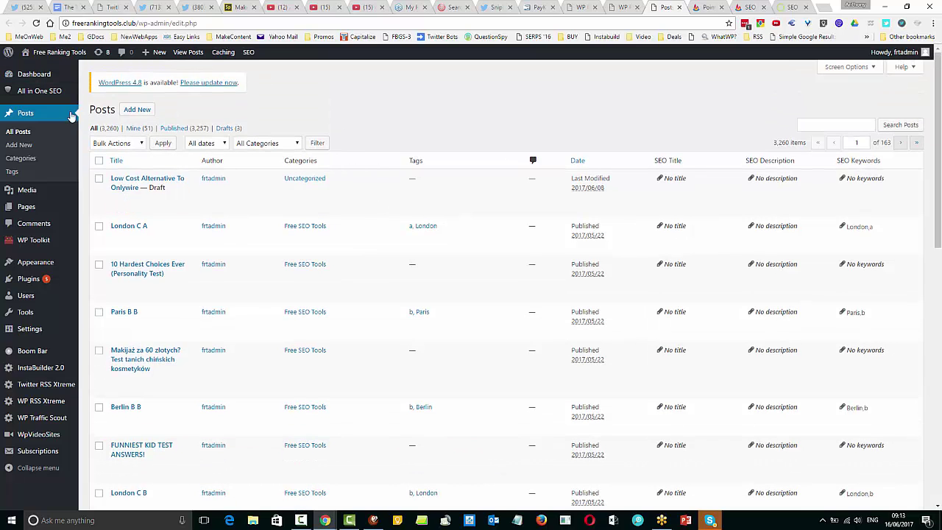
scroll(390, 184, "down", 2)
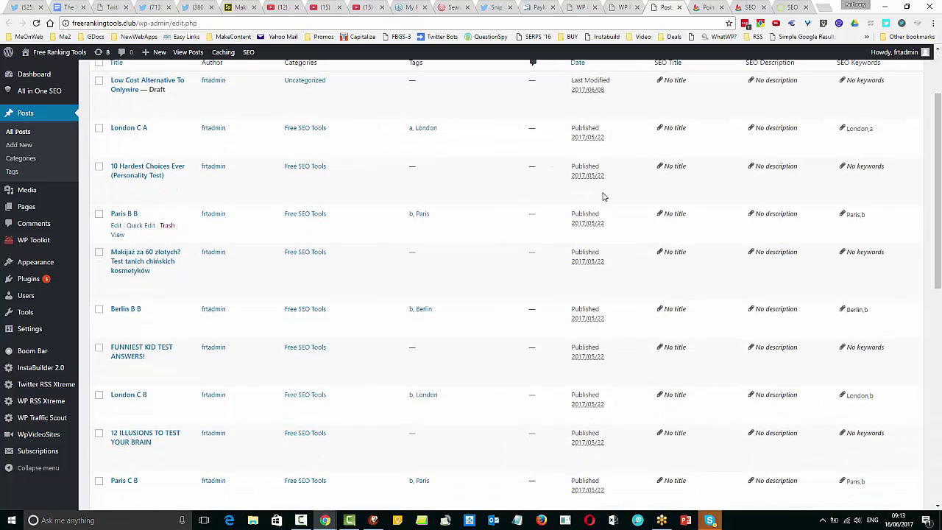
scroll(444, 263, "down", 4)
scroll(446, 268, "down", 5)
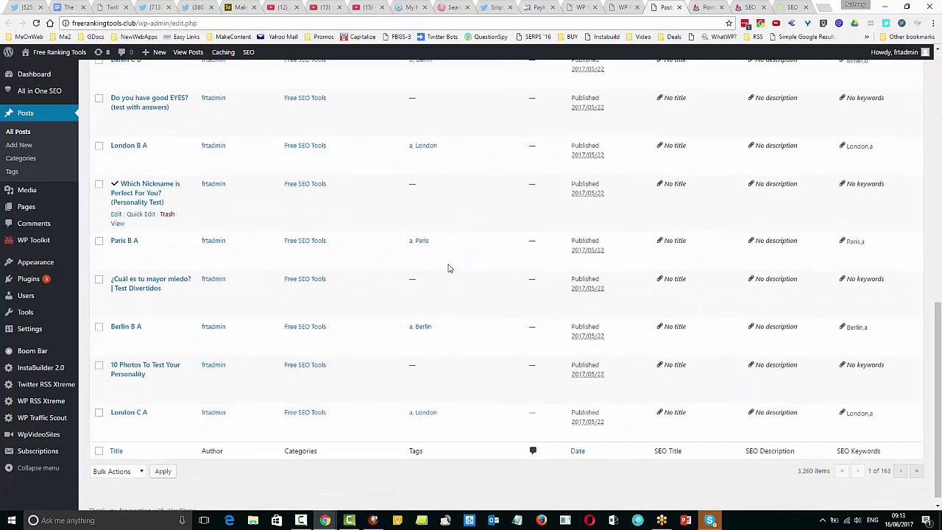
scroll(450, 268, "up", 3)
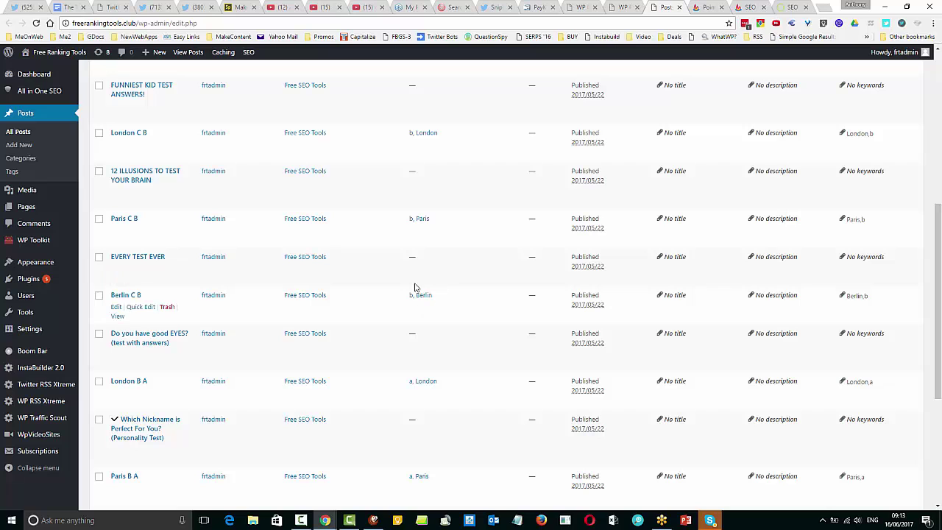
scroll(433, 197, "up", 3)
scroll(432, 197, "up", 2)
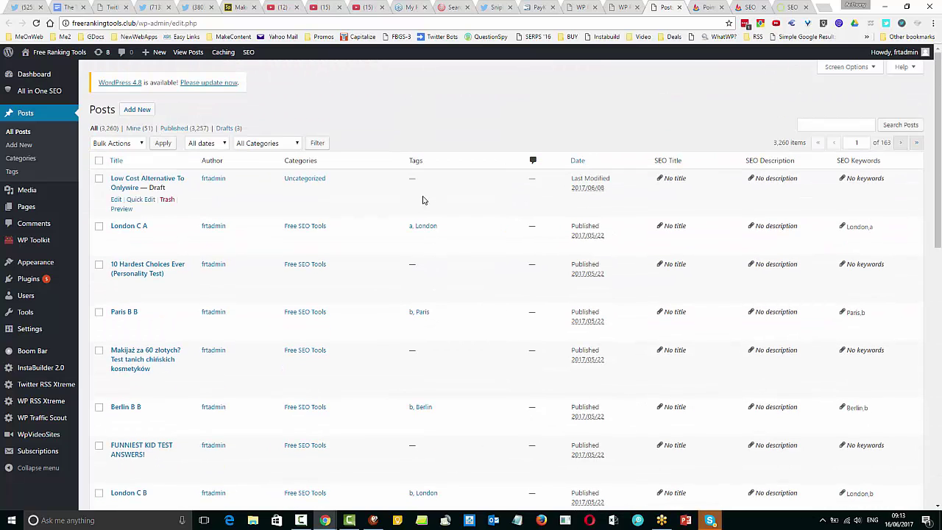
scroll(331, 147, "down", 2)
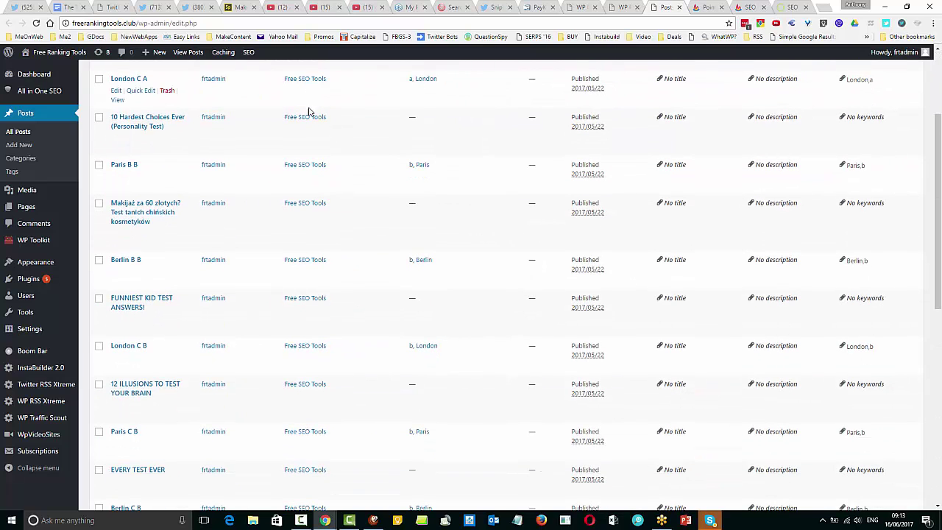
scroll(309, 327, "down", 2)
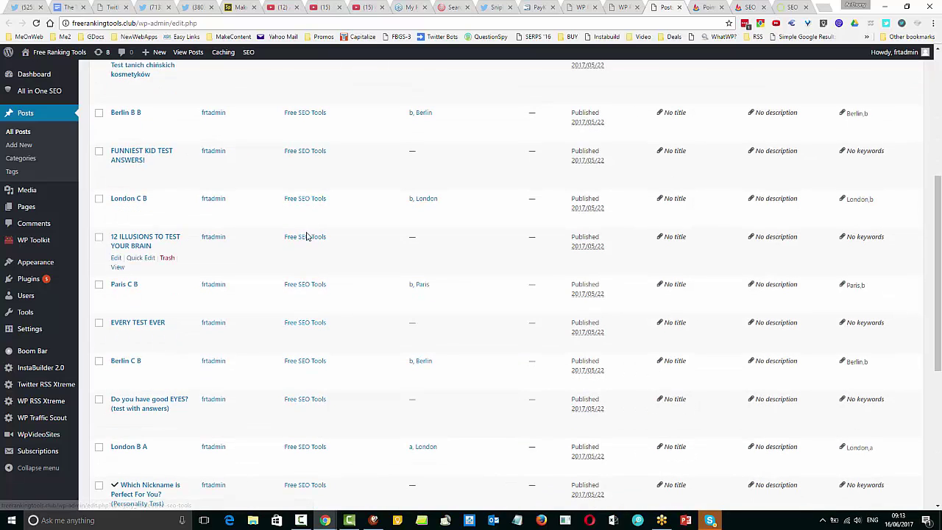
scroll(317, 353, "down", 3)
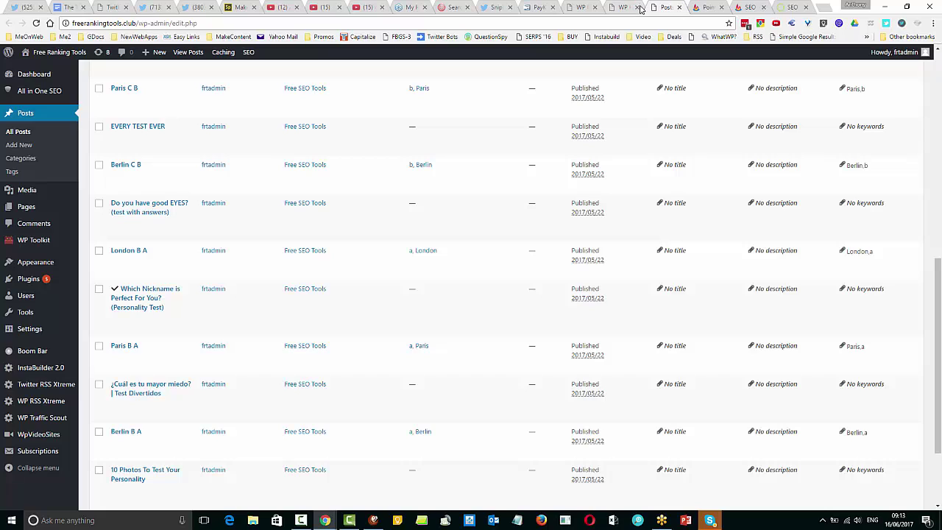
Step: From the WP RSS Xtreme feed list, view the Free SEO Tools category's RSS feed and close it again
left_click(623, 8)
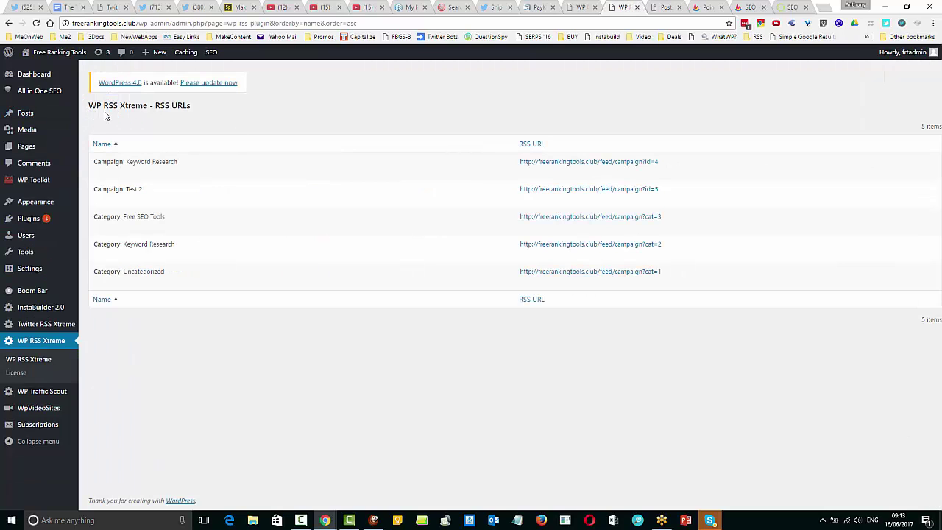
mouse_move(116, 218)
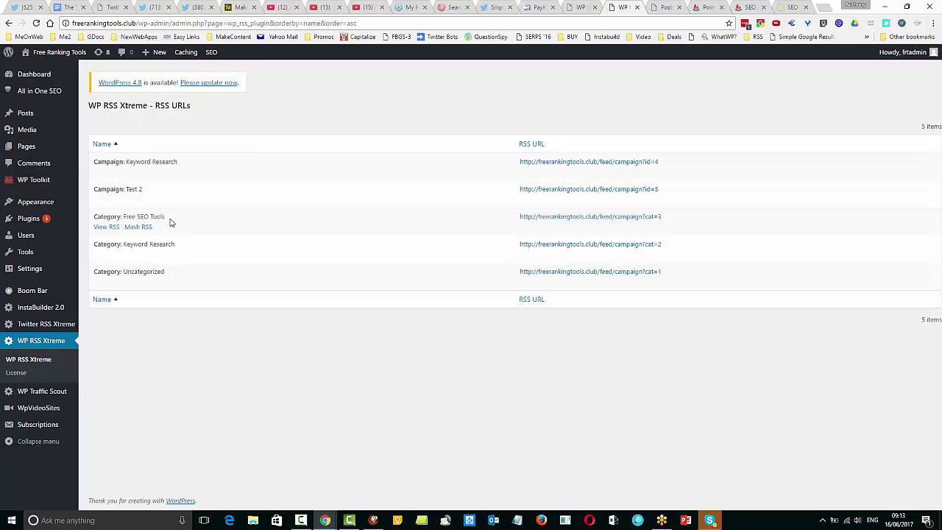
left_click(101, 228)
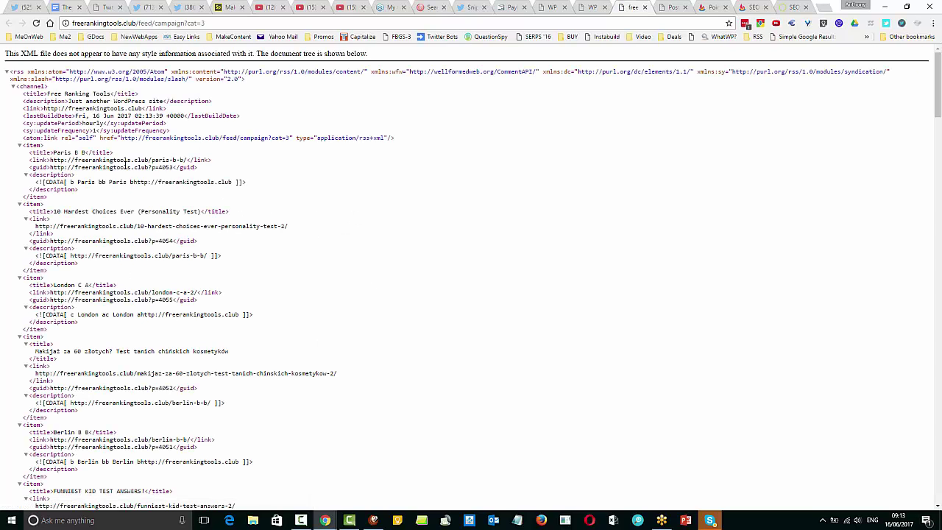
left_click(645, 9)
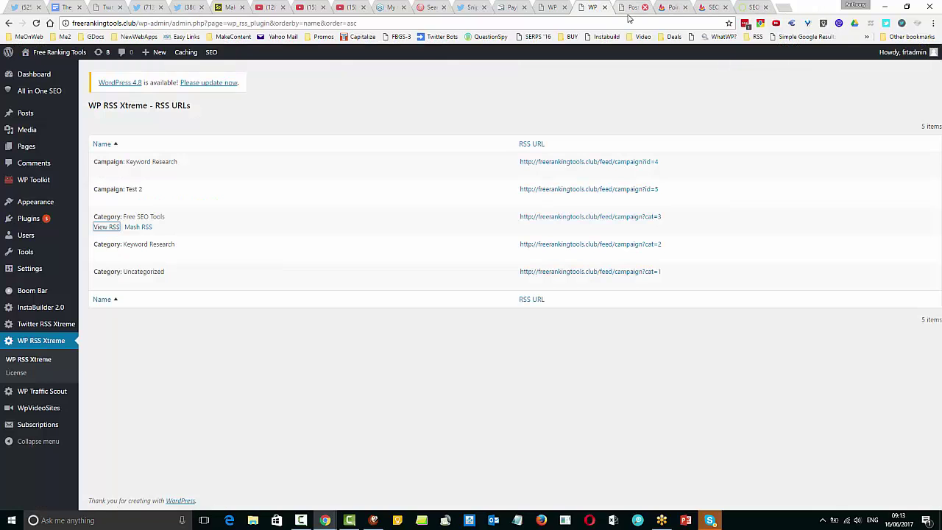
Step: Start mashing the Free SEO Tools category's RSS feed and enter the personal blog's /feed/ address as the first feed URL
left_click(134, 229)
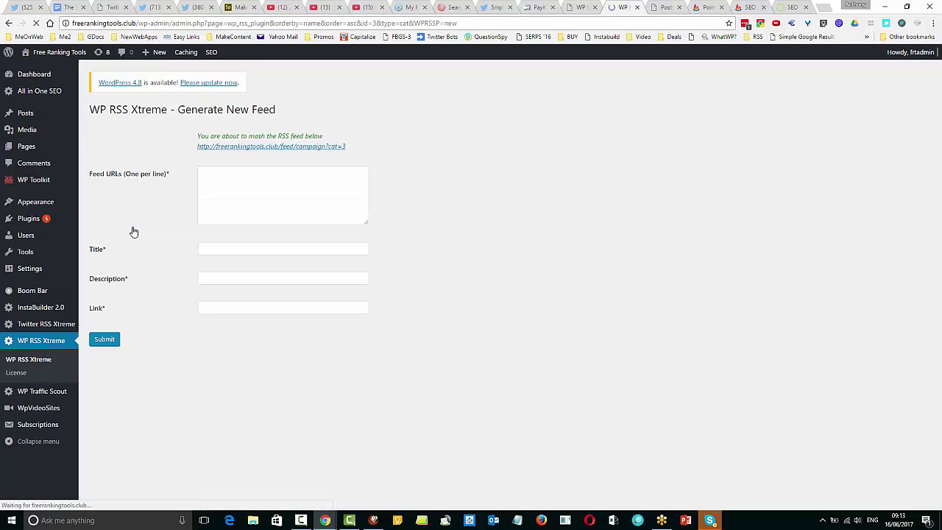
left_click(244, 182)
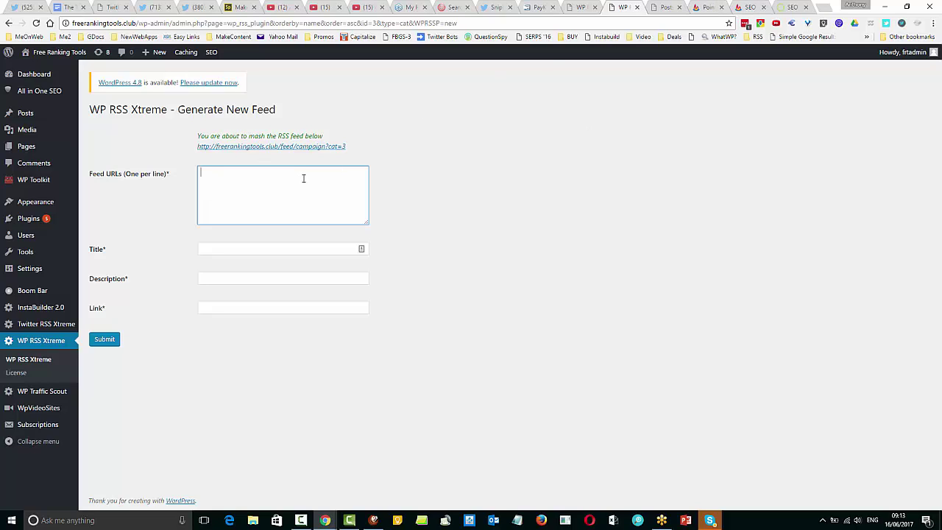
type("http://anthonyhayes.me/feed")
type("/")
left_click(792, 7)
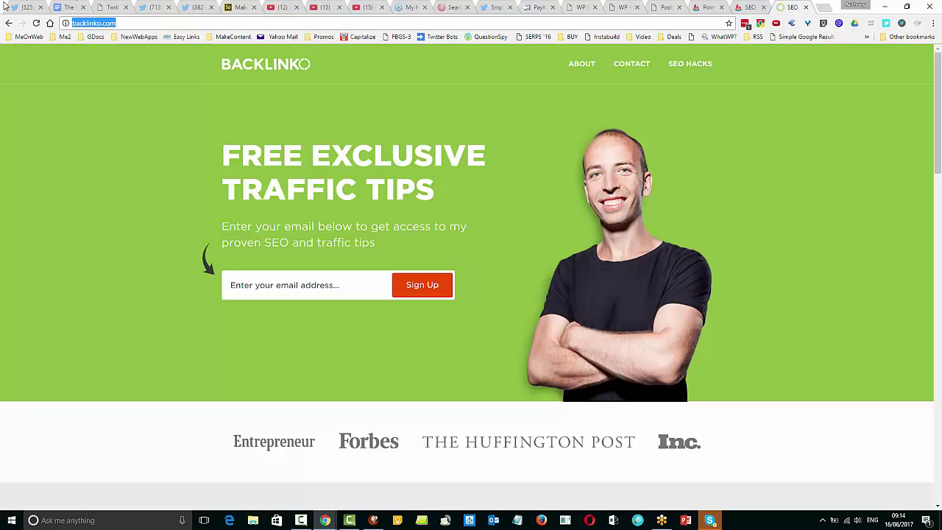
right_click(81, 25)
left_click(107, 64)
left_click(133, 23)
left_click_drag(133, 23, 56, 23)
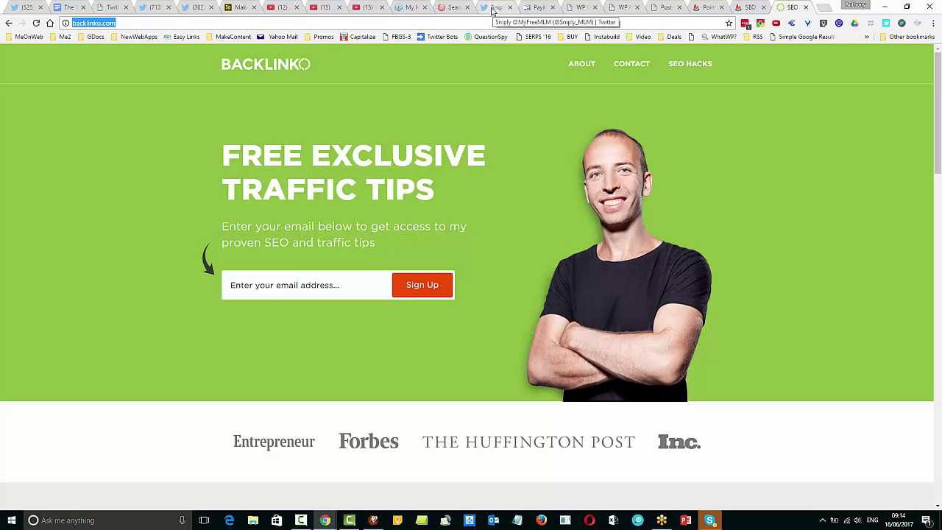
left_click(623, 8)
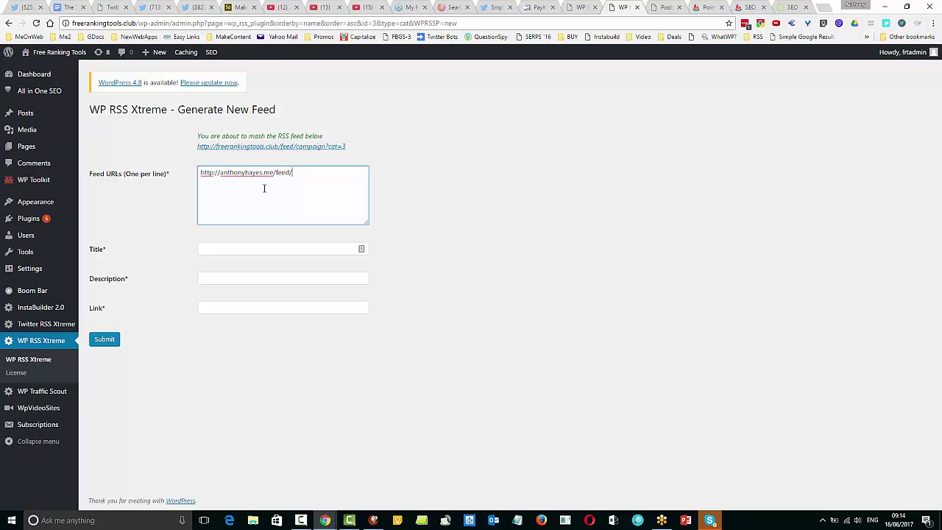
key("Return")
key("ctrl+v")
type("feed")
Step: Set both the title and the description of the new feed to "SEO Webinar Blog Promotion strategies"
left_click(226, 249)
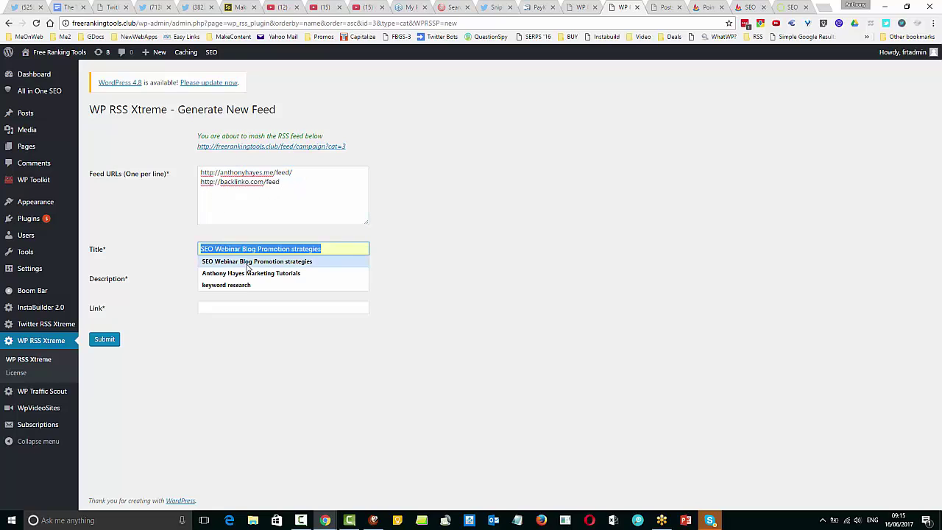
left_click(244, 263)
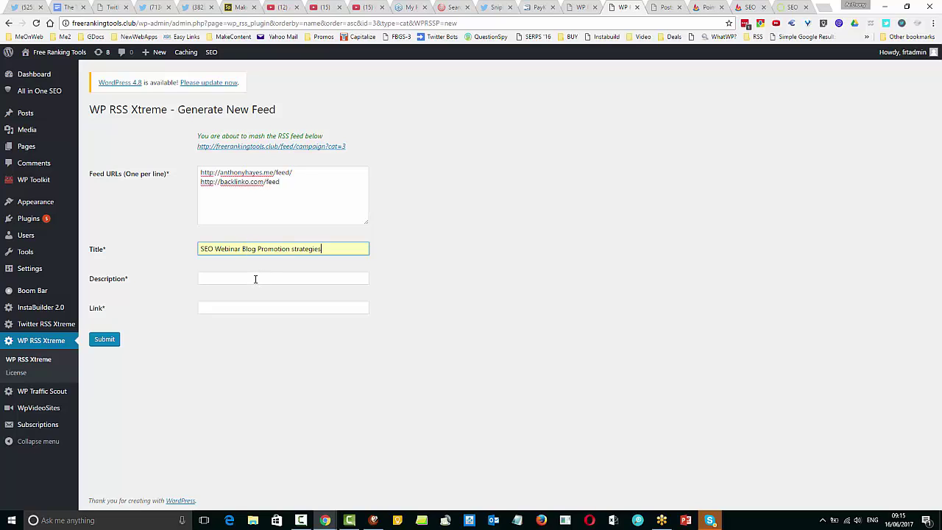
left_click(255, 279)
left_click(257, 293)
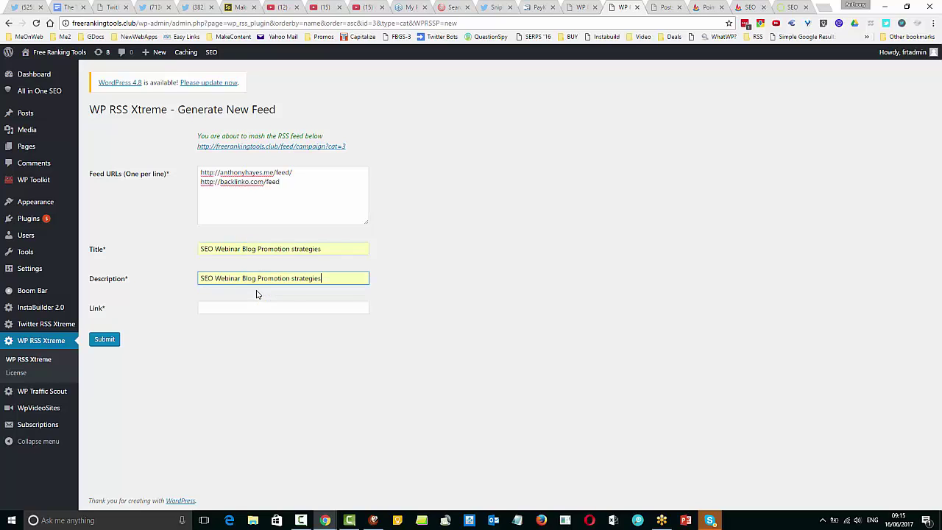
Step: Set the new feed's link to the personal blog's blog-promotion-2017 page and submit the form
left_click(251, 307)
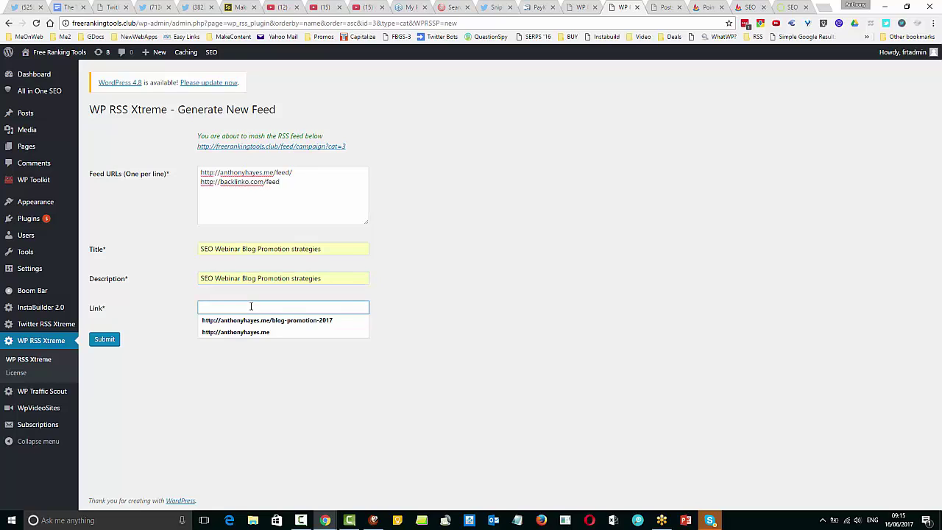
left_click(249, 321)
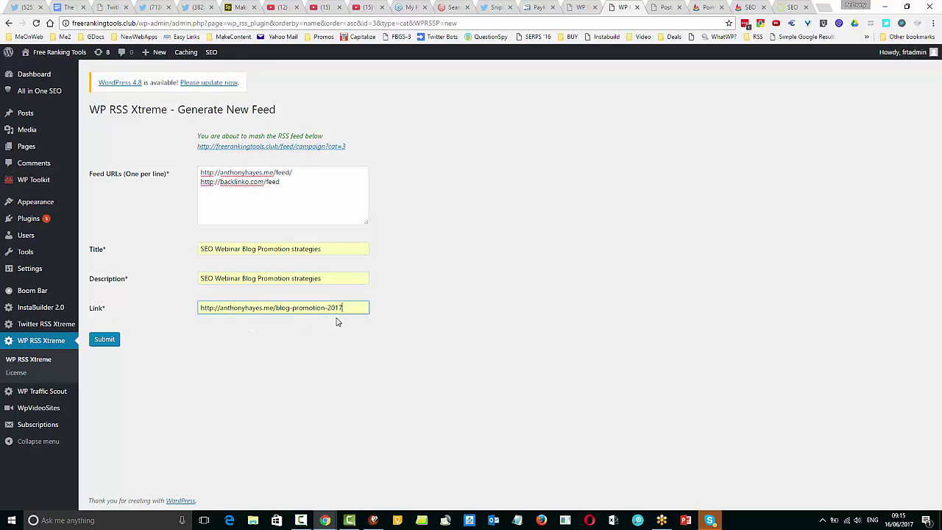
left_click_drag(347, 308, 200, 308)
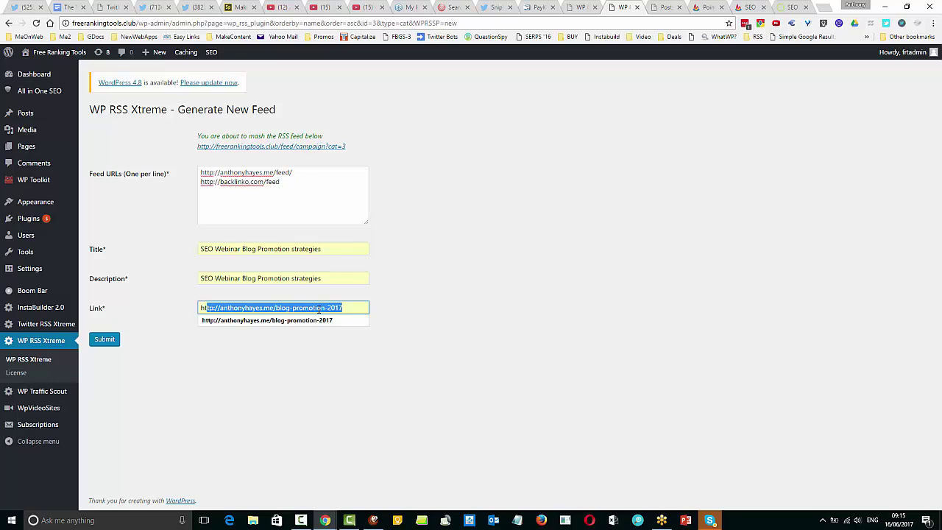
left_click(357, 307)
left_click(416, 307)
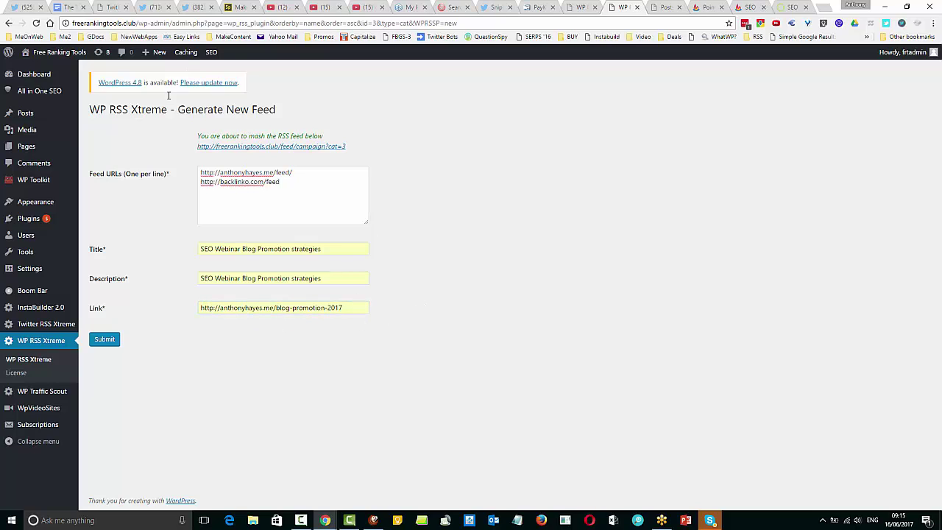
left_click(105, 340)
left_click(105, 338)
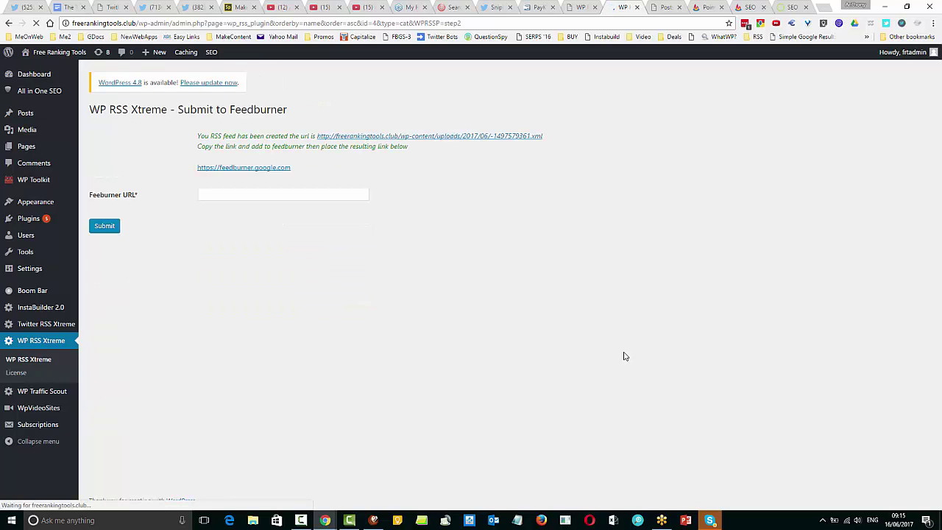
Step: Submit the address of the generated RSS feed to FeedBurner as a new feed, and close the setup page without activating it
right_click(358, 139)
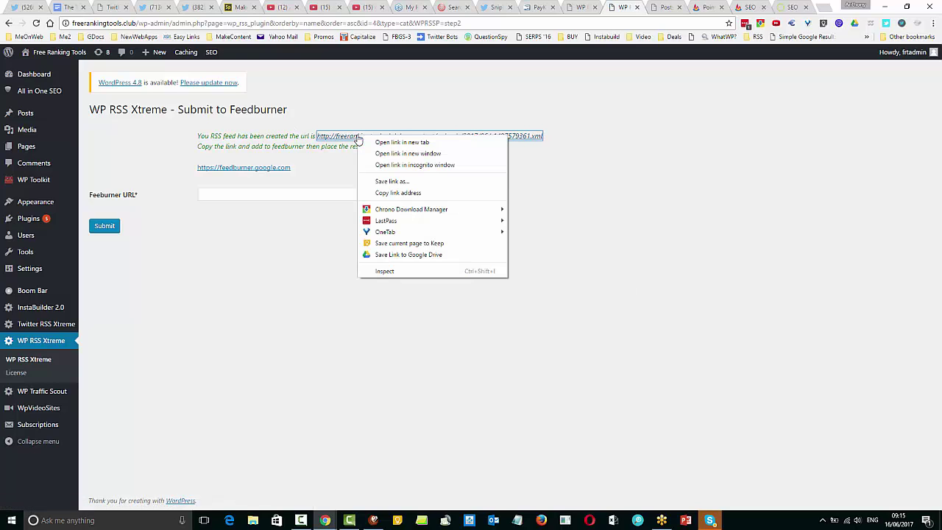
left_click(396, 193)
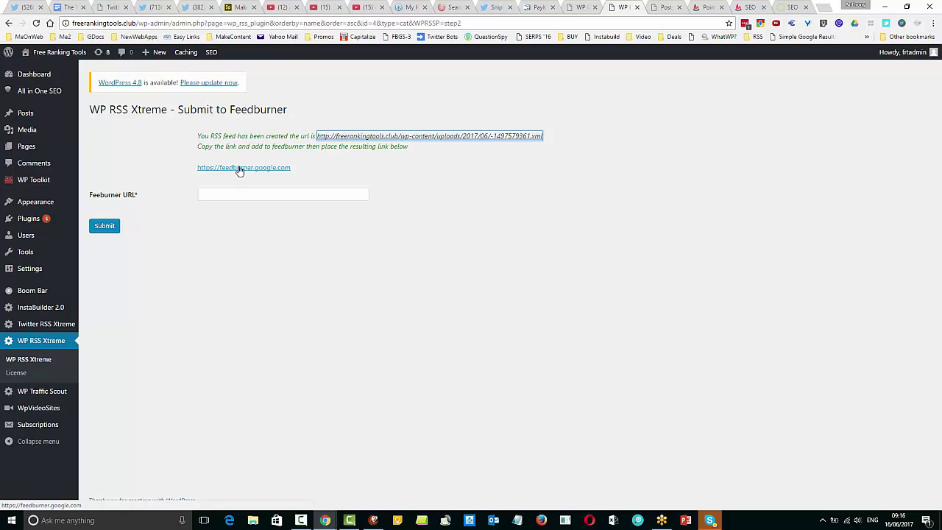
left_click(238, 170)
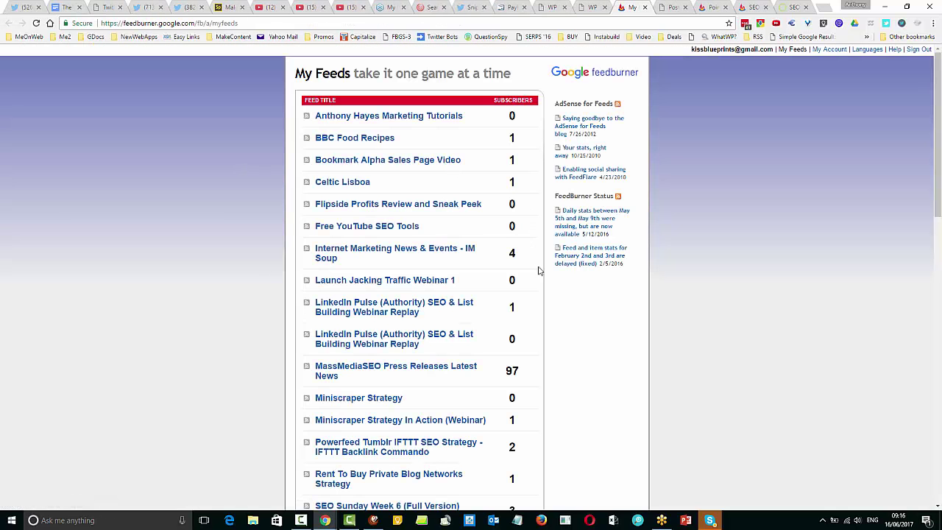
scroll(545, 295, "down", 10)
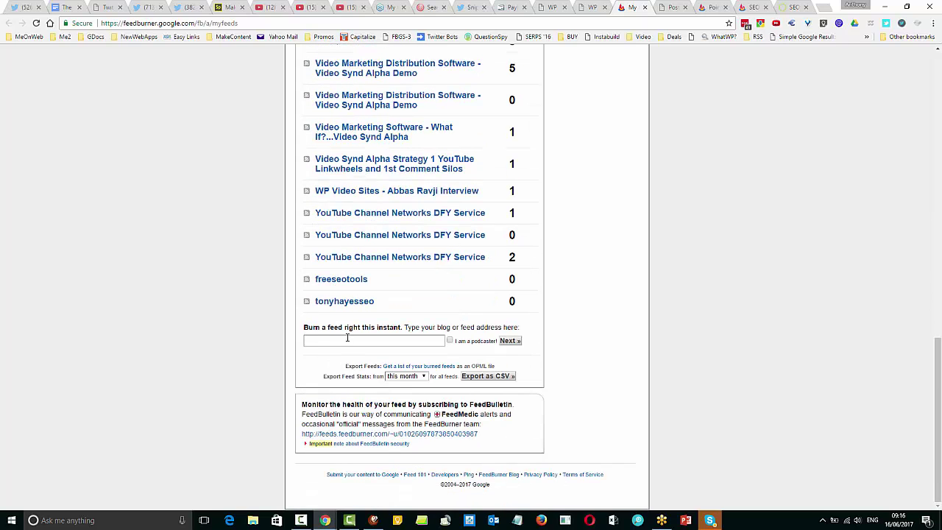
left_click(347, 338)
right_click(349, 338)
left_click(374, 391)
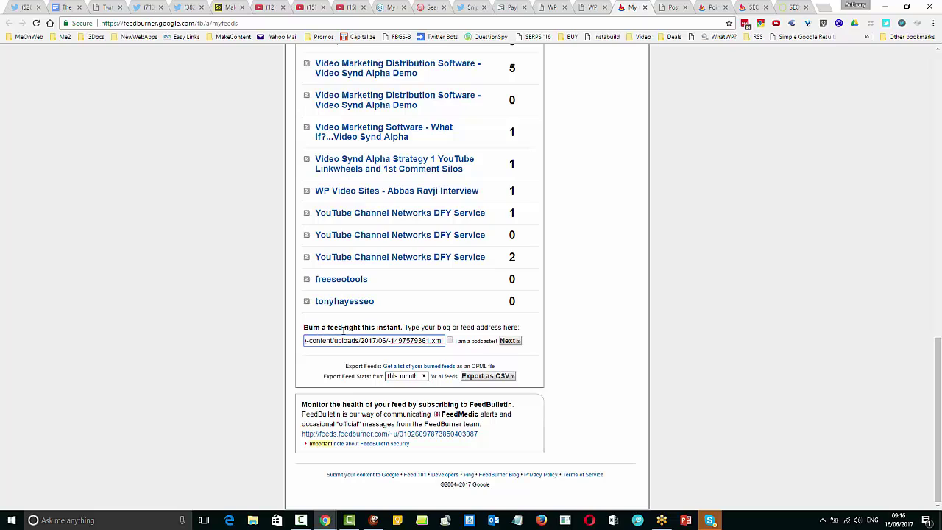
left_click(508, 341)
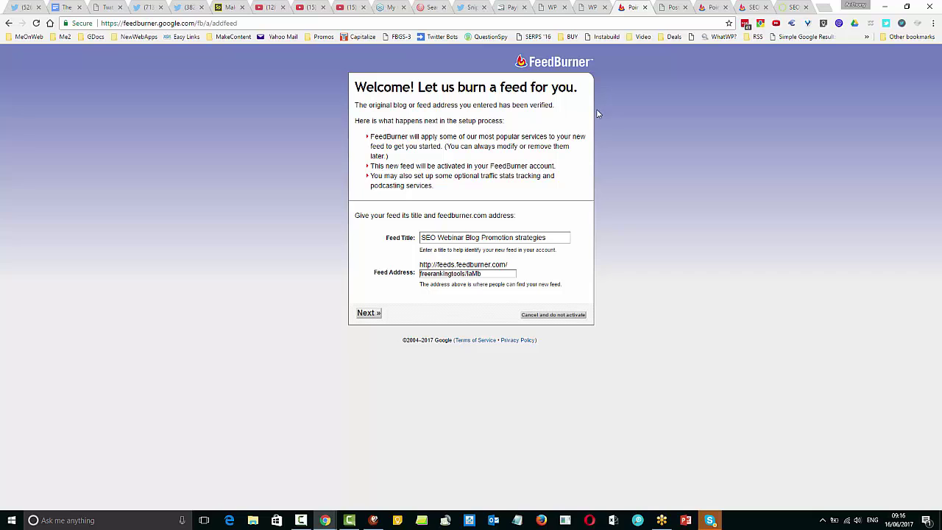
left_click(644, 8)
Step: Switch to the already open FeedBurner confirmation page and copy the SeoWebinarBlogPromotionStrategies feed's link address
left_click(671, 9)
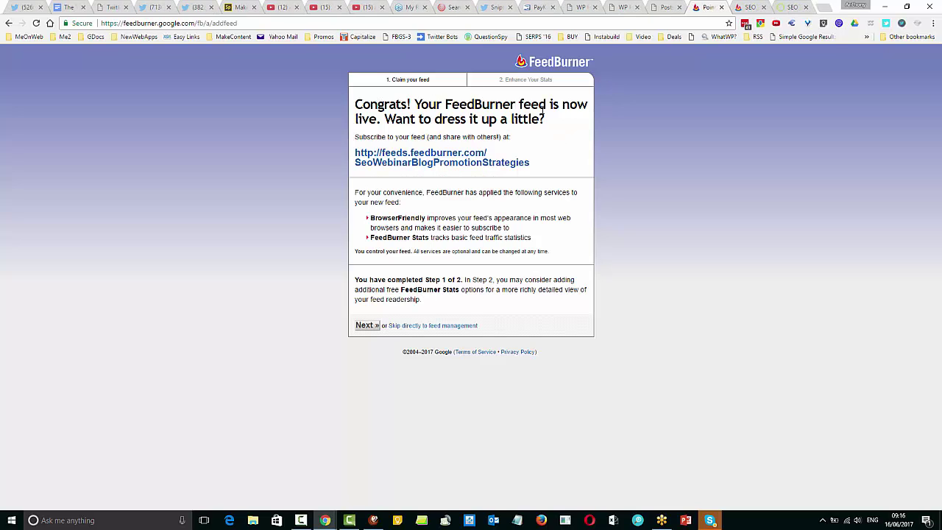
right_click(407, 156)
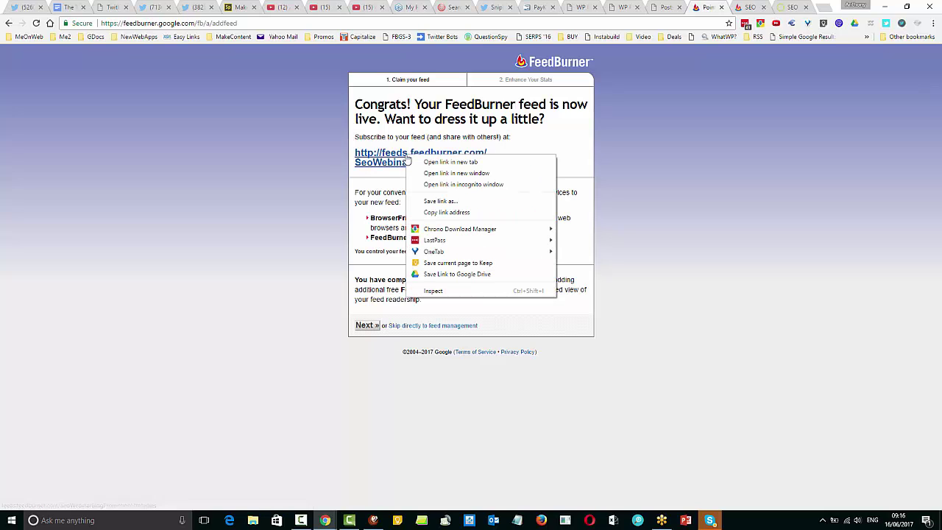
left_click(446, 212)
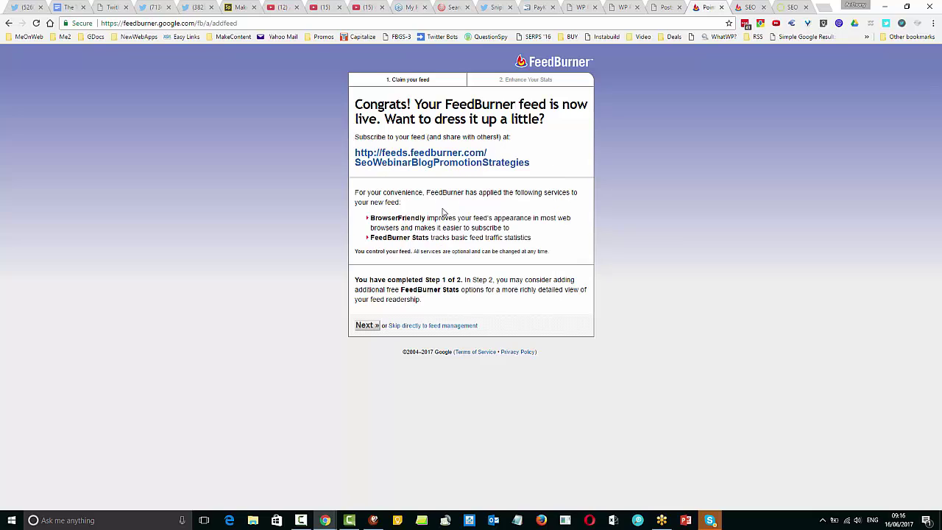
Step: Open the SeoWebinarBlogPromotionStrategies feed and examine how the Backlinko posts are mixed with the site's own category posts
left_click(442, 159)
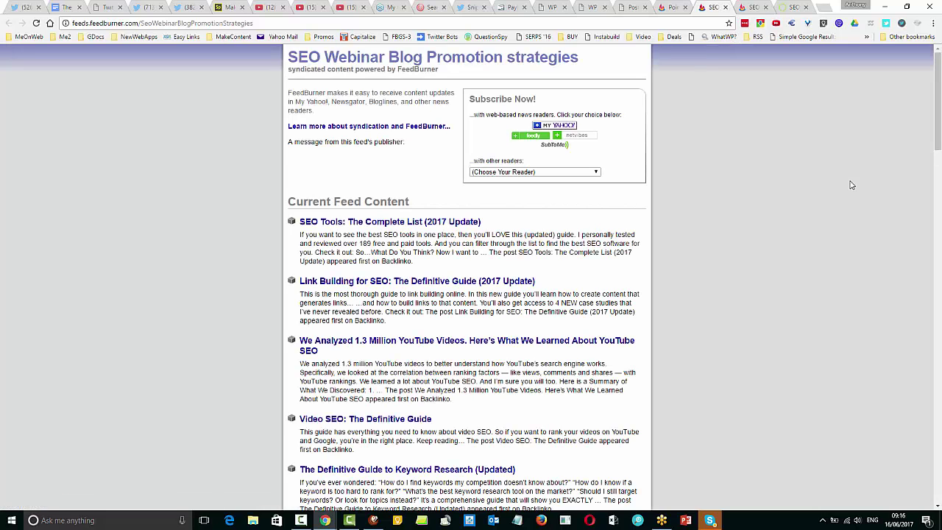
scroll(736, 235, "down", 1)
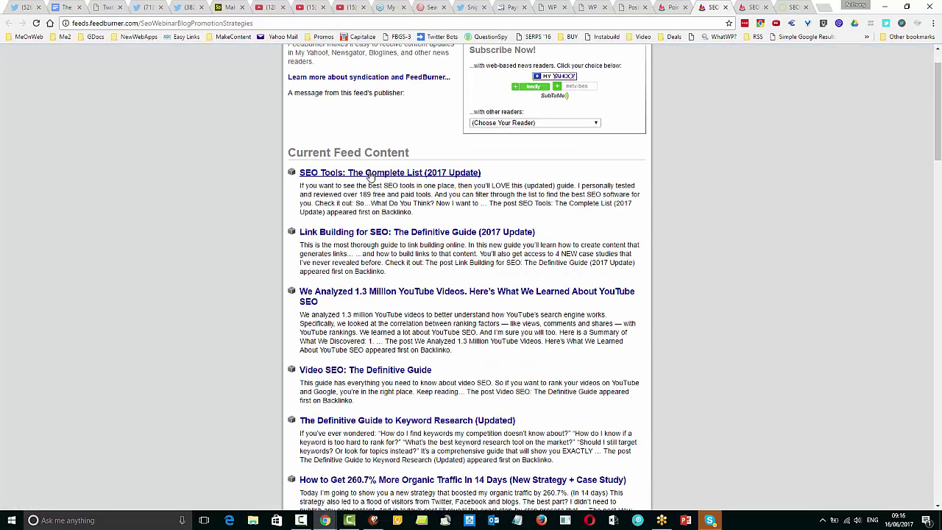
scroll(526, 213, "down", 2)
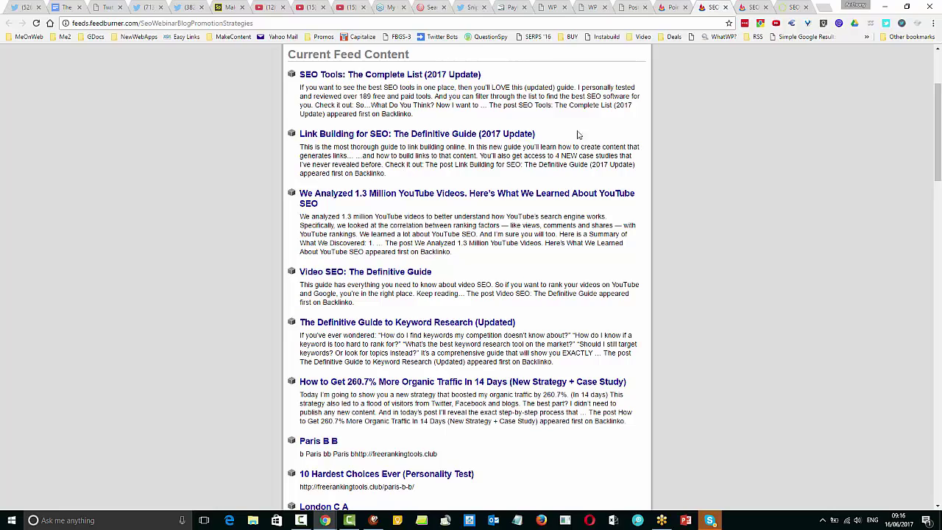
scroll(529, 192, "down", 9)
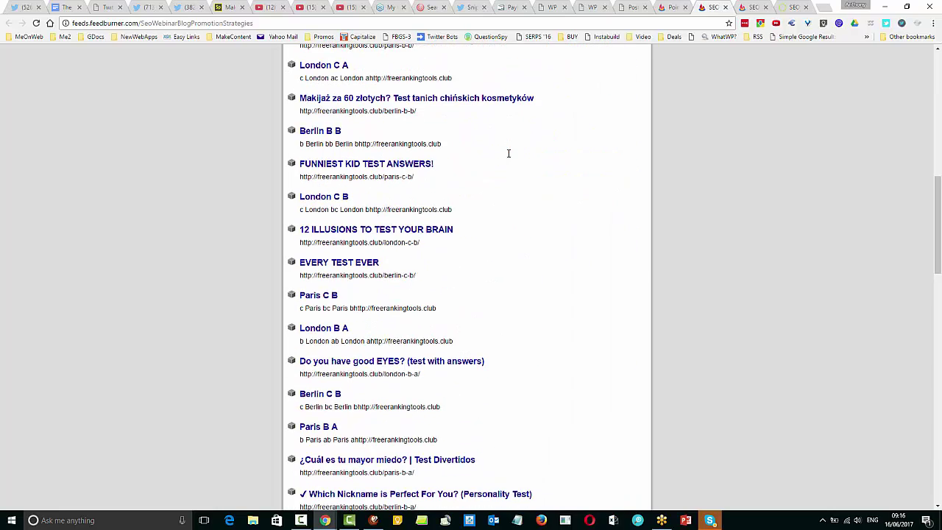
scroll(346, 184, "down", 6)
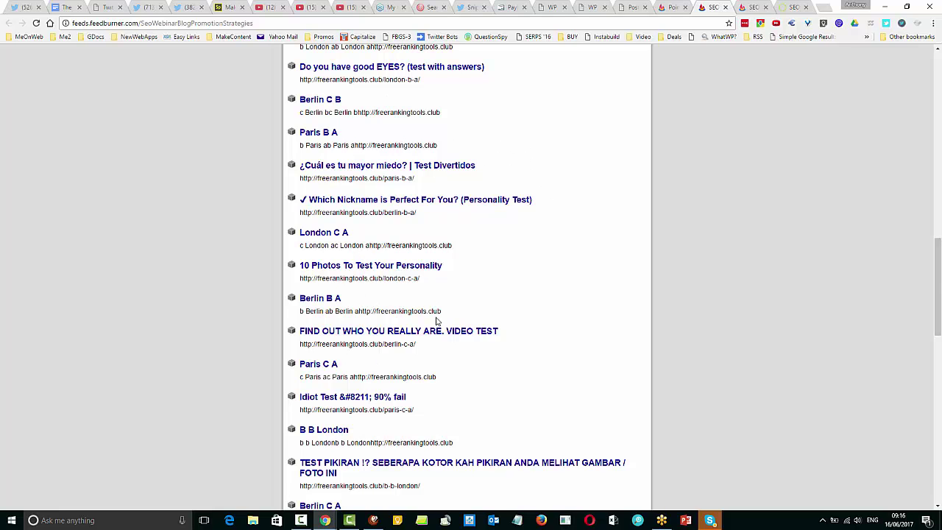
scroll(437, 324, "down", 5)
scroll(438, 326, "down", 8)
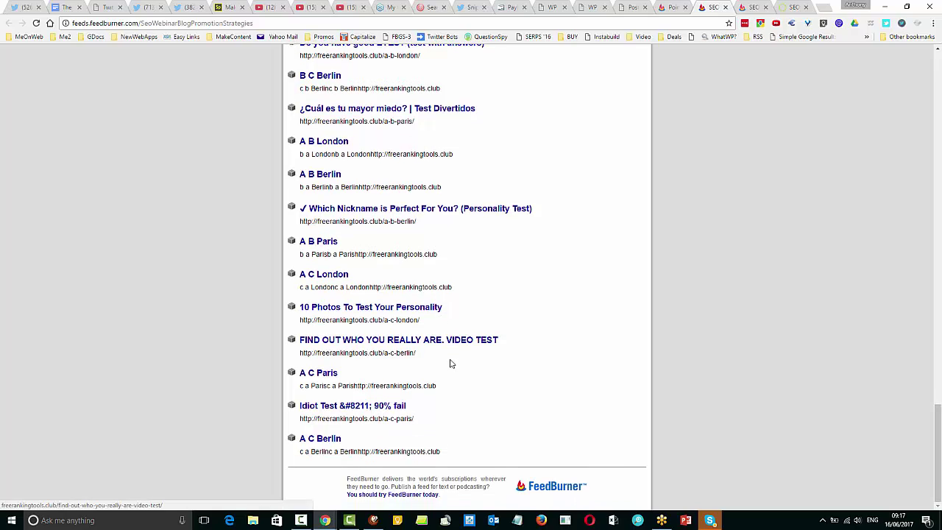
scroll(464, 361, "up", 1)
scroll(475, 360, "up", 7)
scroll(477, 356, "down", 8)
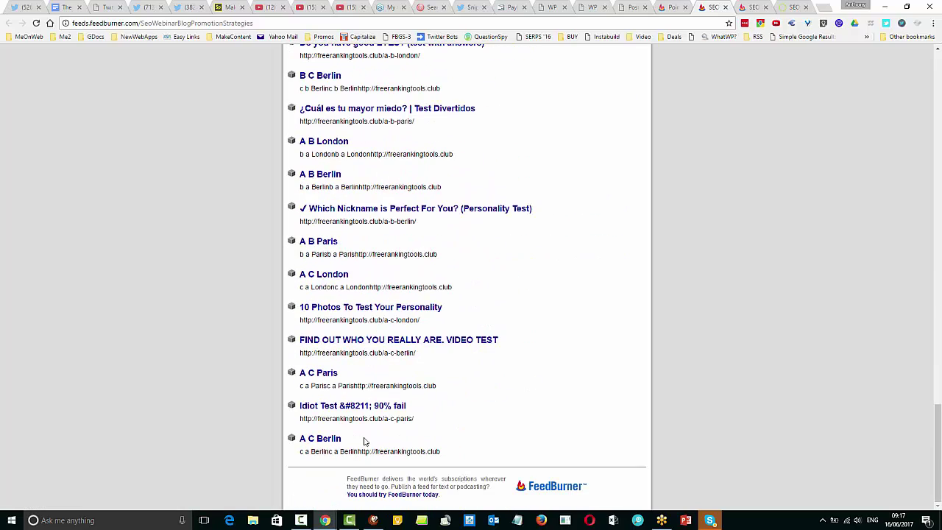
scroll(526, 256, "up", 14)
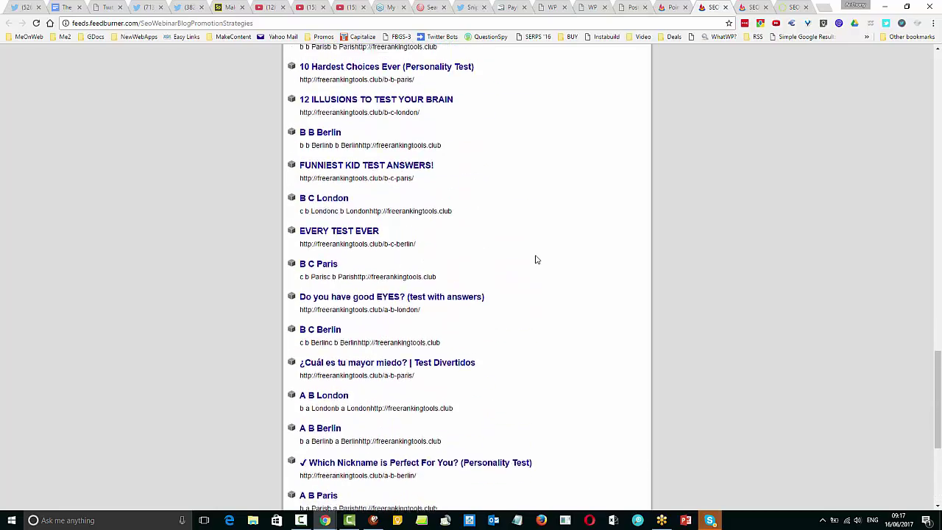
scroll(535, 263, "up", 9)
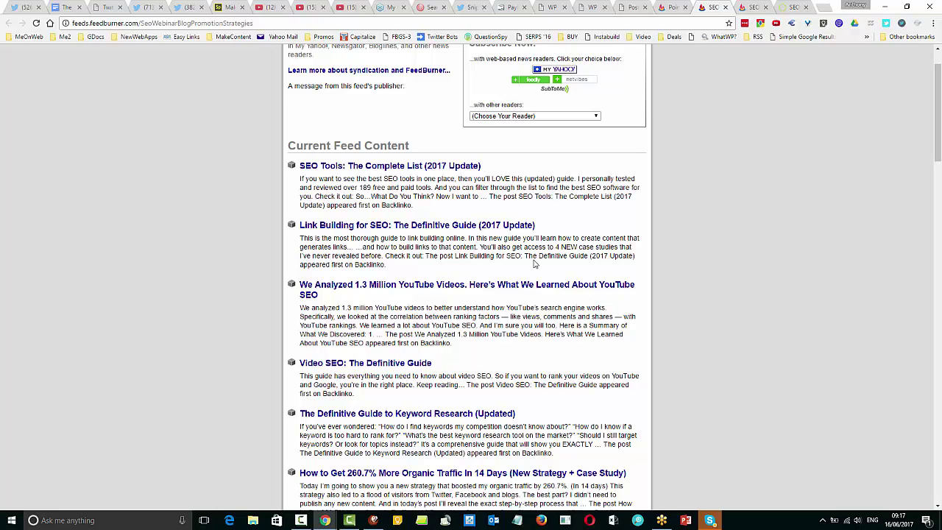
scroll(535, 263, "down", 13)
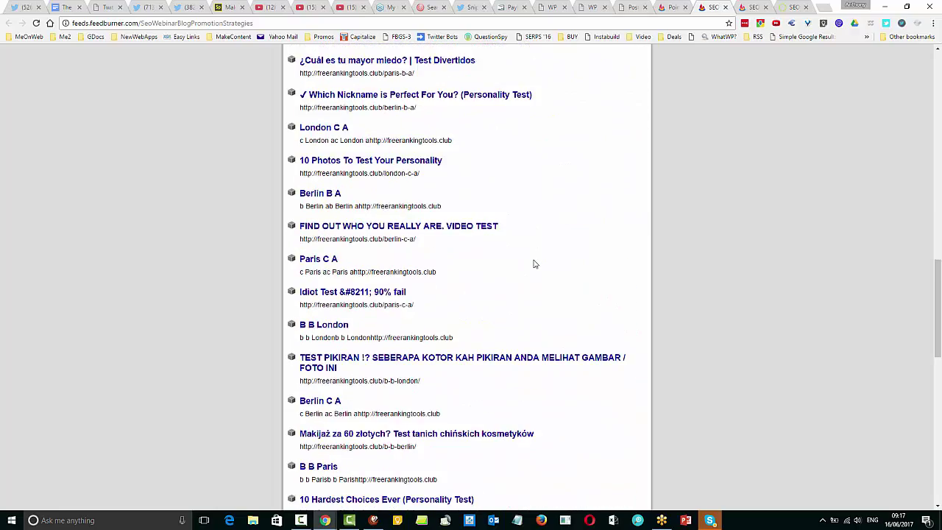
scroll(536, 264, "down", 10)
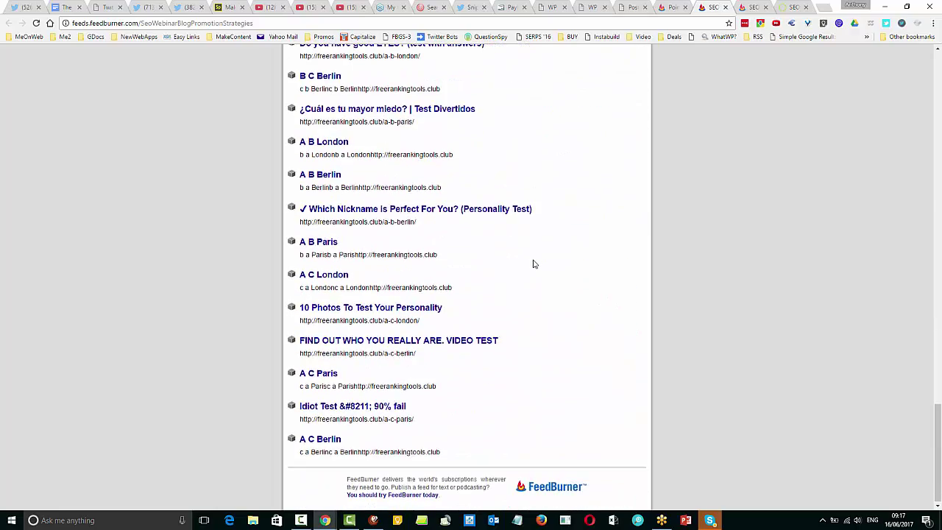
scroll(536, 263, "up", 16)
scroll(535, 263, "up", 8)
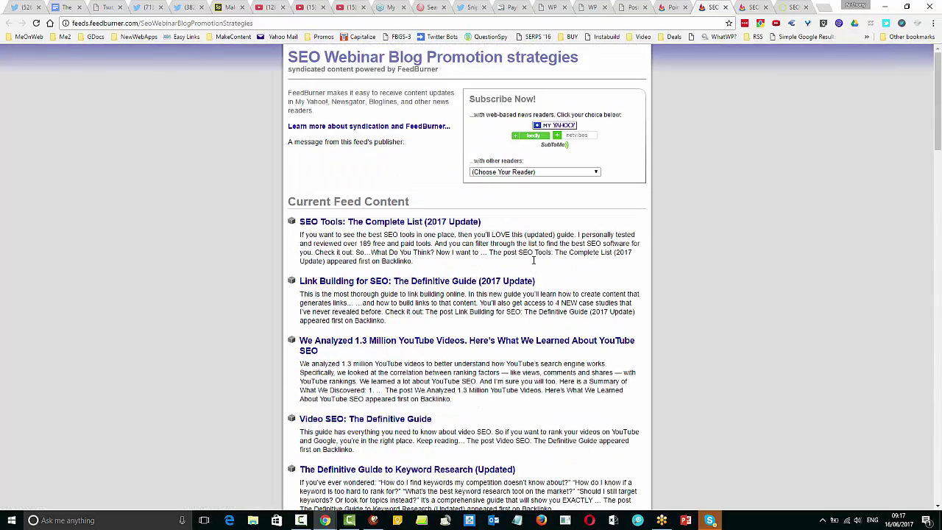
scroll(534, 262, "down", 1)
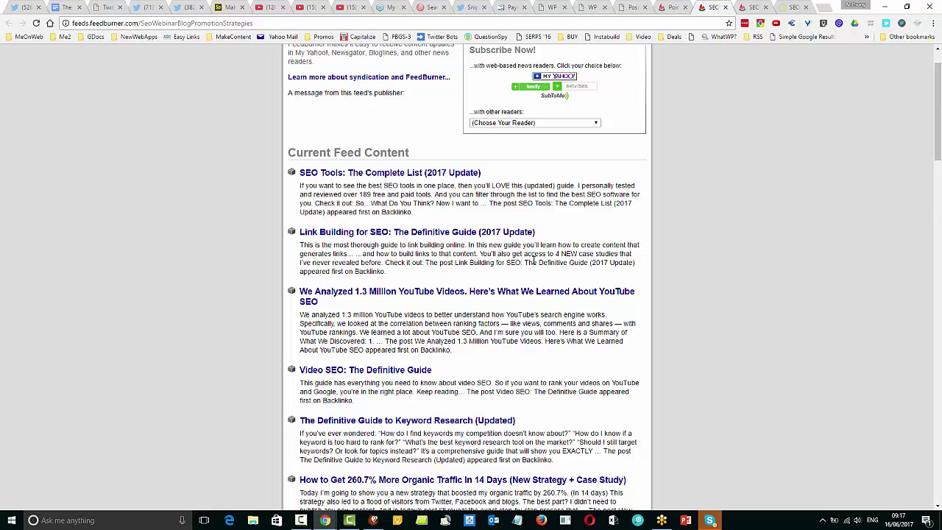
scroll(534, 261, "down", 5)
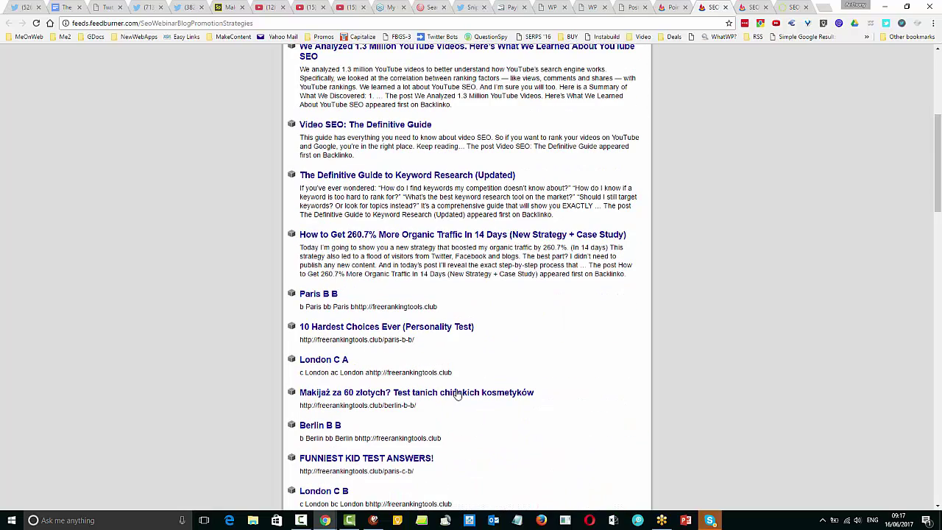
scroll(582, 247, "down", 5)
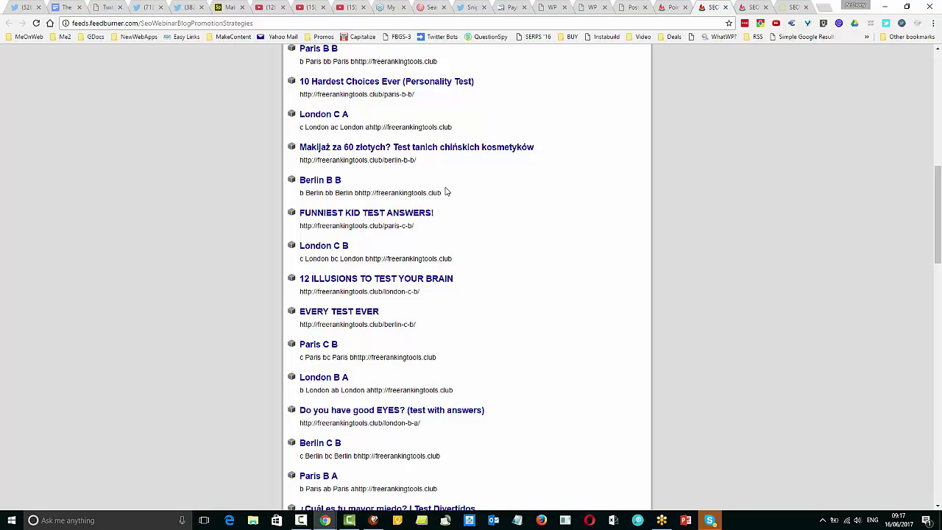
scroll(506, 240, "down", 3)
scroll(507, 240, "up", 4)
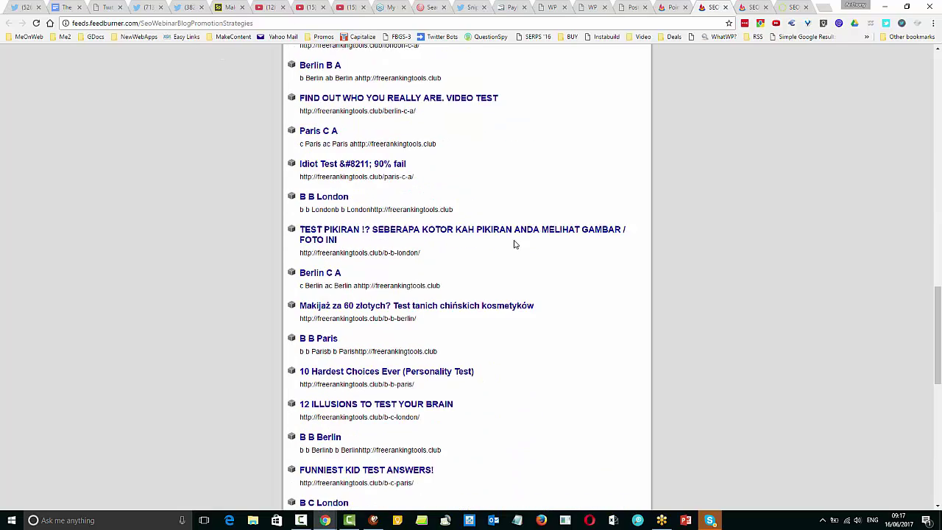
scroll(512, 199, "up", 10)
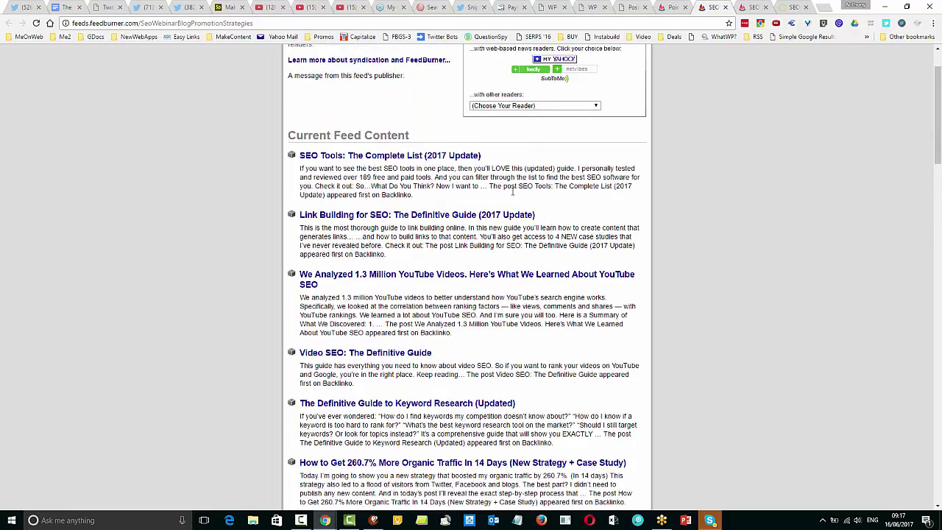
Step: Submit the copied FeedBurner address as the feed's FeedBurner URL in WP RSS Xtreme, and ping and index its links
left_click(592, 7)
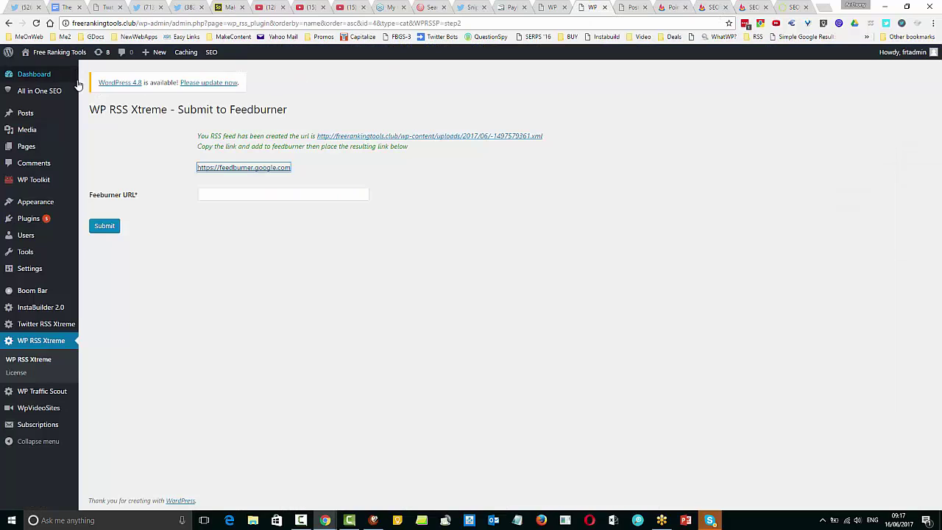
left_click(218, 195)
right_click(217, 195)
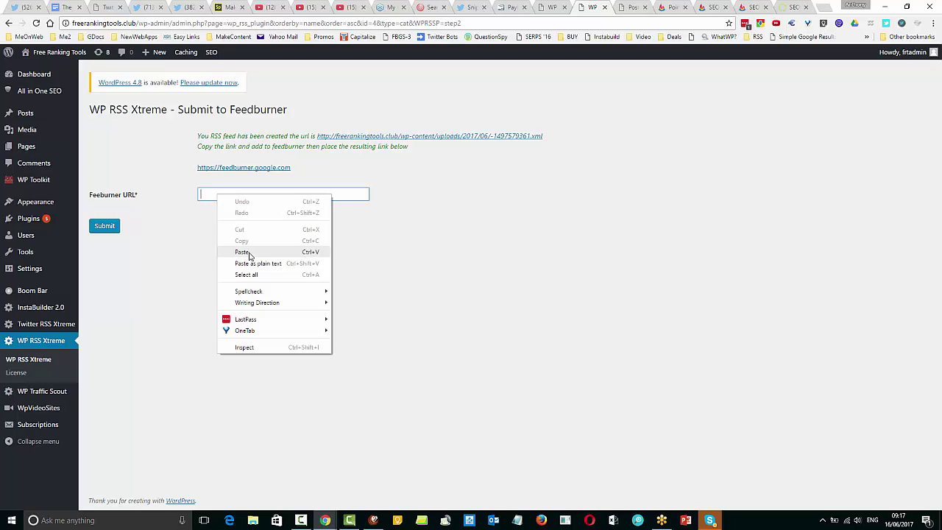
left_click(249, 254)
left_click(433, 265)
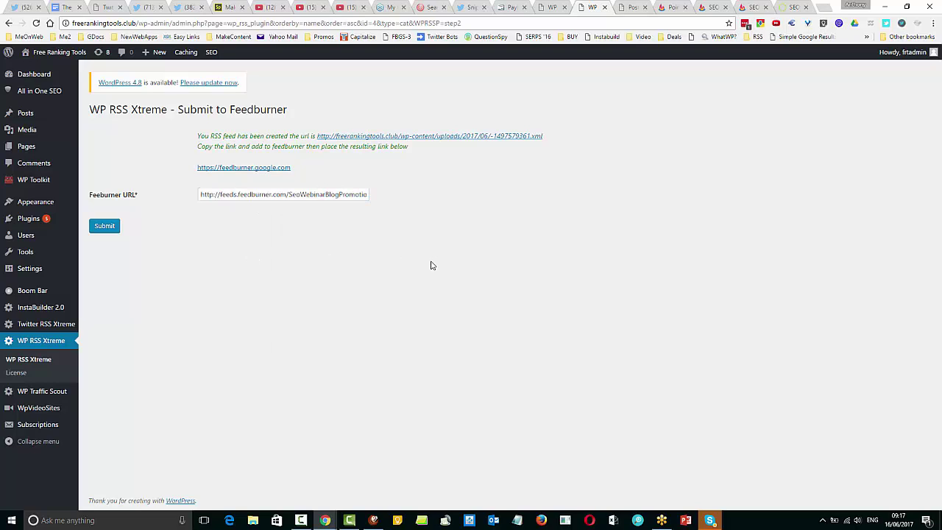
left_click(104, 228)
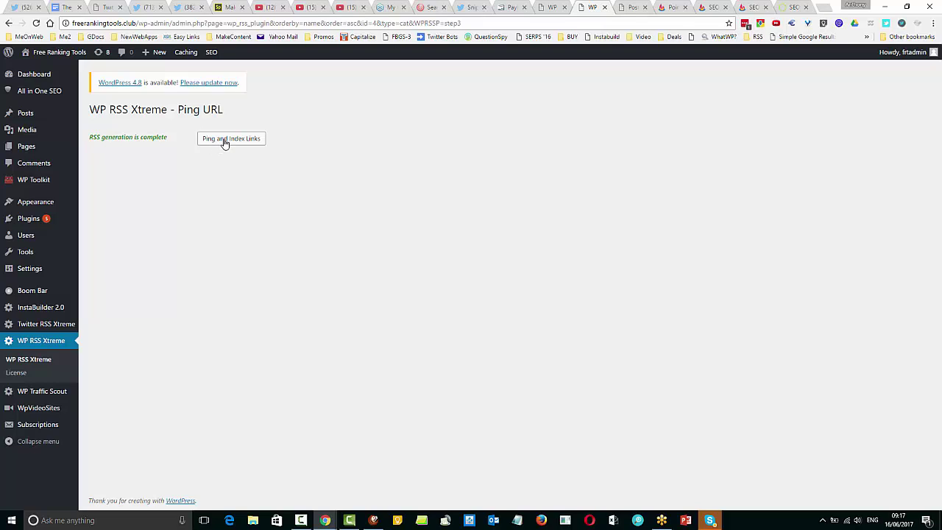
left_click(225, 139)
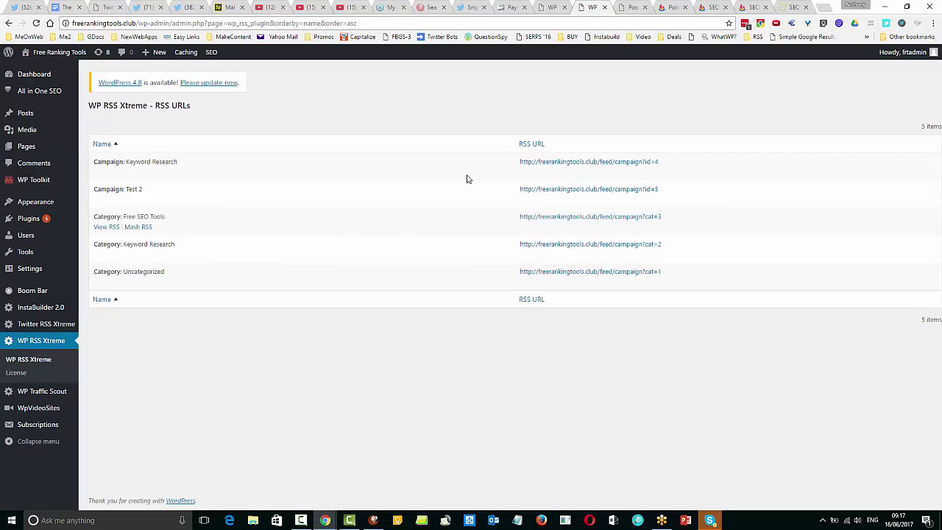
Step: Search Google for "free seo tools" in a new browser tab
mouse_move(463, 189)
left_click(823, 7)
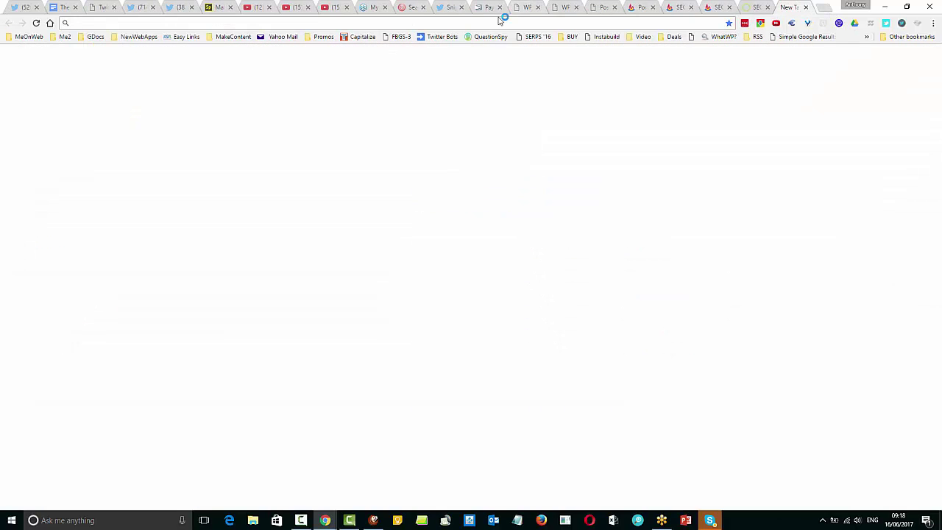
type("free seo ")
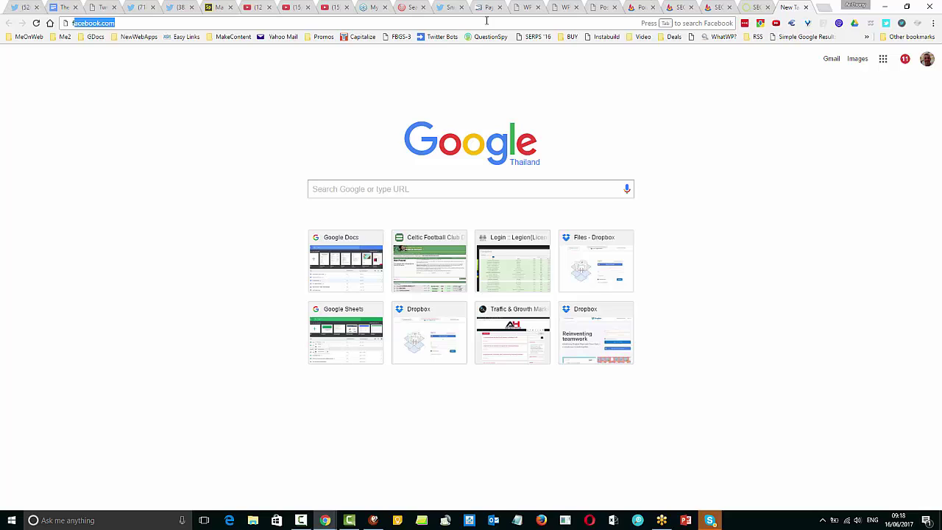
type("tools")
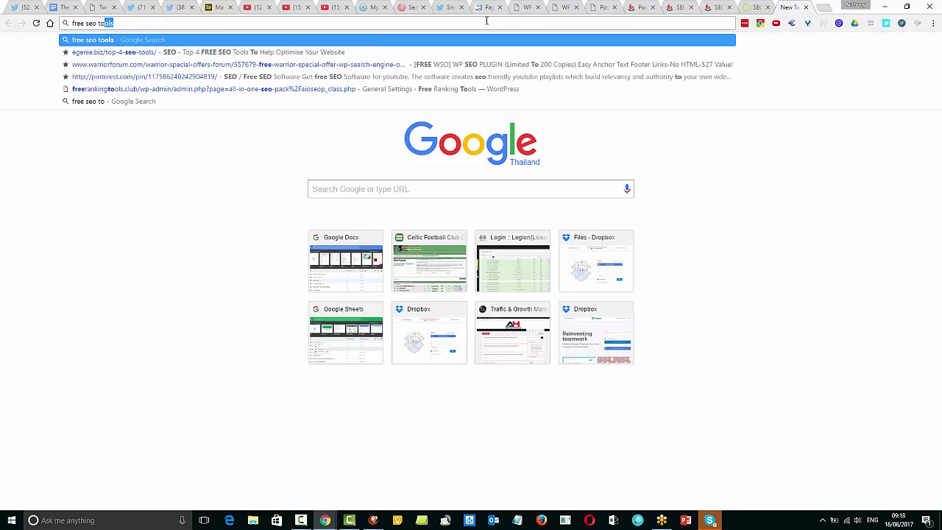
key("Return")
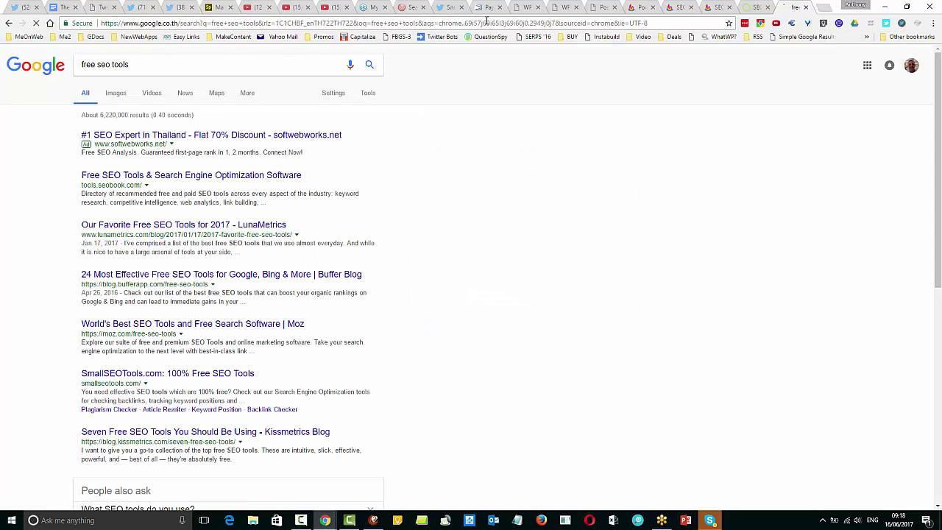
Step: Open the SEO Book, LunaMetrics and Buffer Blog search results in separate new tabs
scroll(492, 188, "down", 2)
scroll(492, 188, "up", 2)
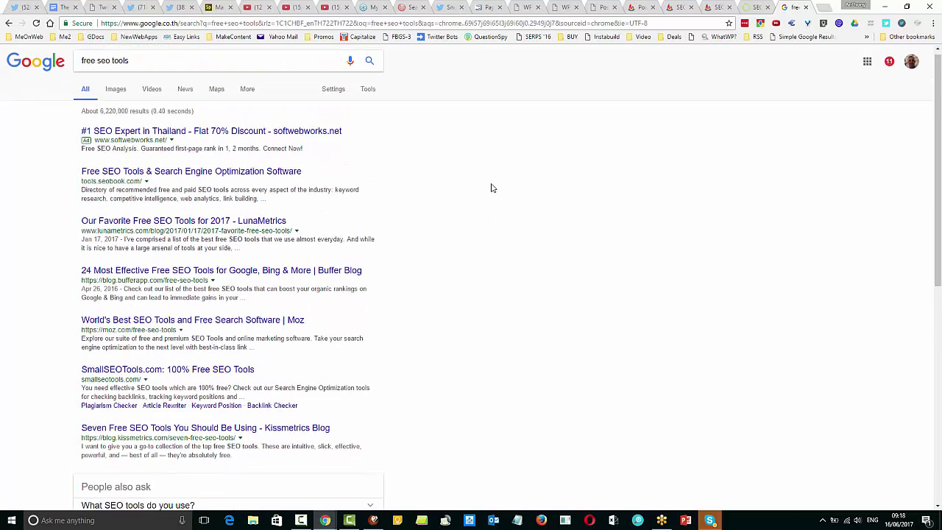
right_click(135, 177)
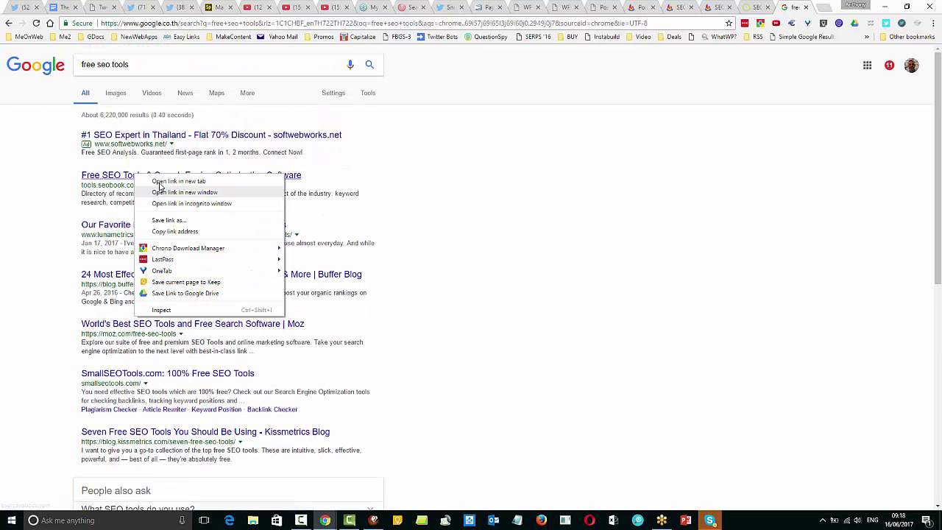
left_click(158, 185)
scroll(154, 189, "down", 1)
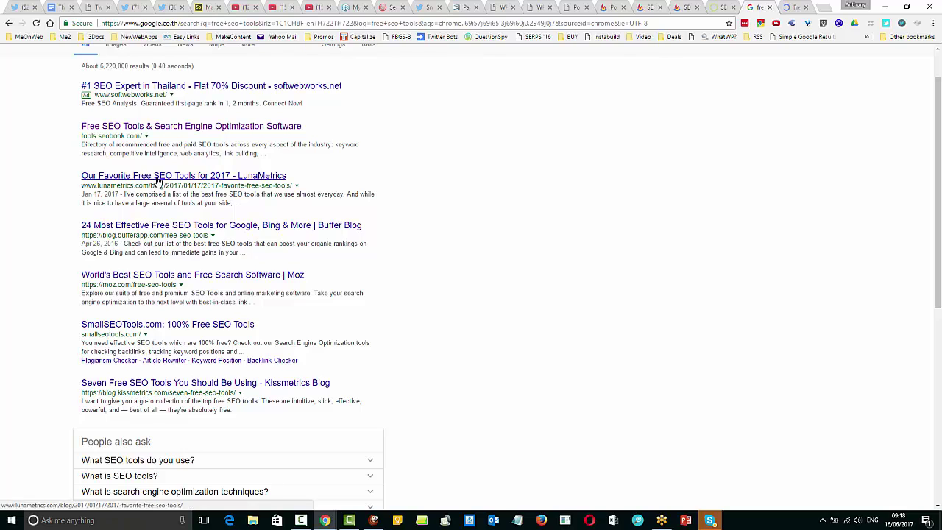
right_click(155, 177)
left_click(180, 184)
scroll(322, 216, "down", 1)
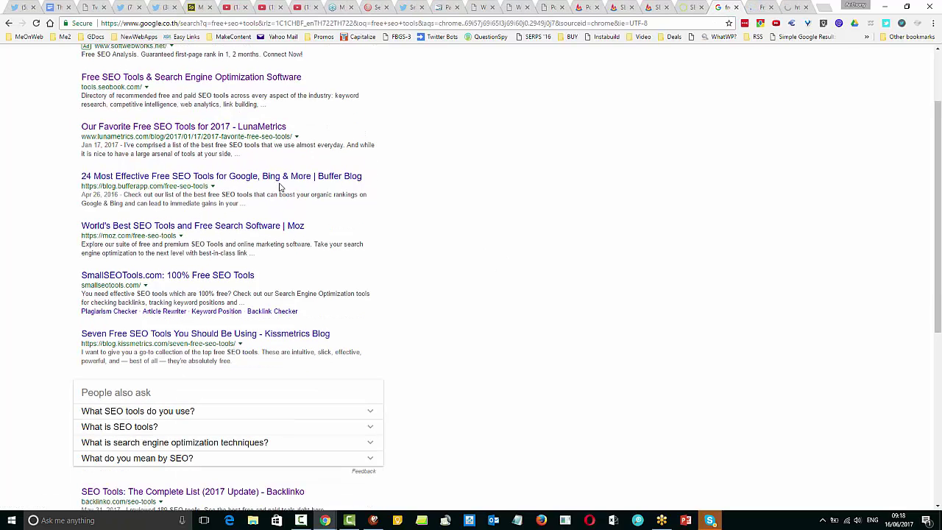
right_click(278, 176)
left_click(302, 185)
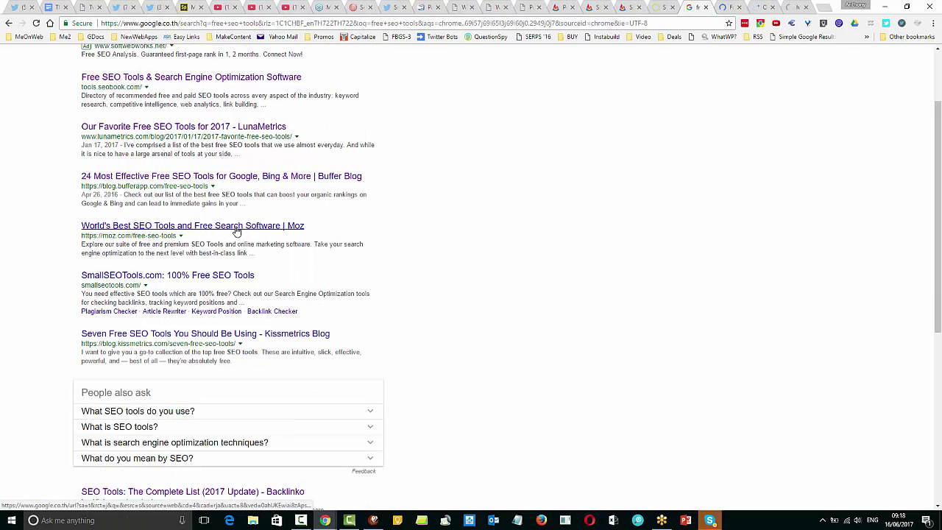
Step: Open the Moz, SmallSEOTools and Kissmetrics Blog search results in separate new tabs
right_click(236, 230)
left_click(261, 237)
right_click(193, 275)
left_click(221, 280)
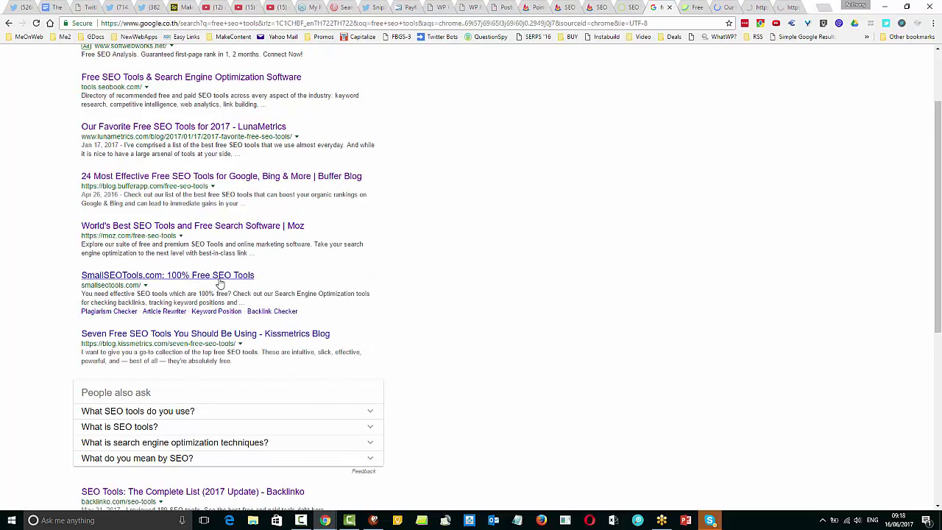
scroll(390, 315, "down", 1)
right_click(232, 286)
left_click(271, 289)
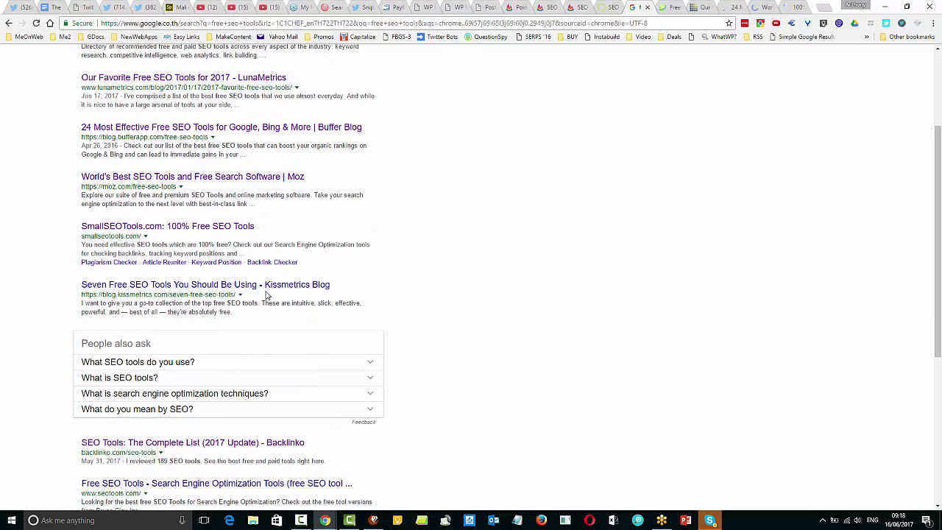
Step: Switch to the SEO Book page and copy the link address of its RSS feed
left_click(644, 8)
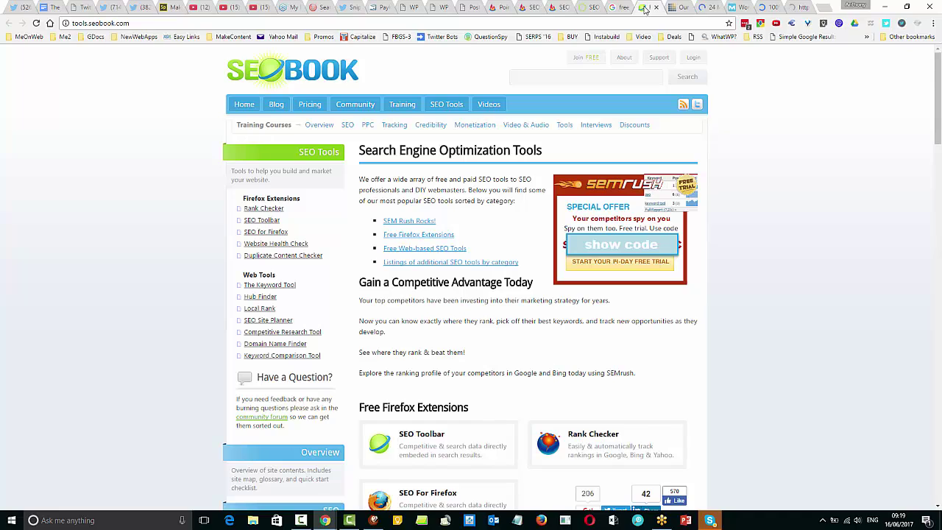
right_click(682, 108)
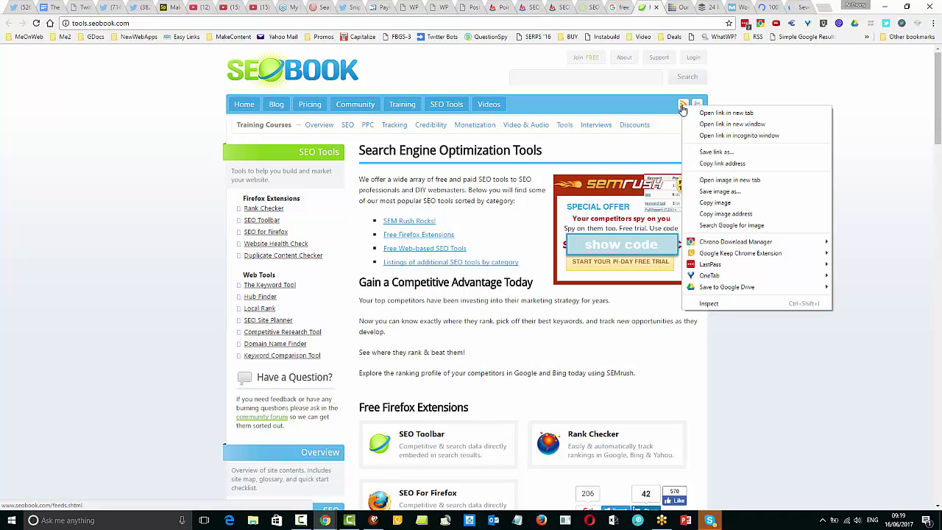
left_click(715, 164)
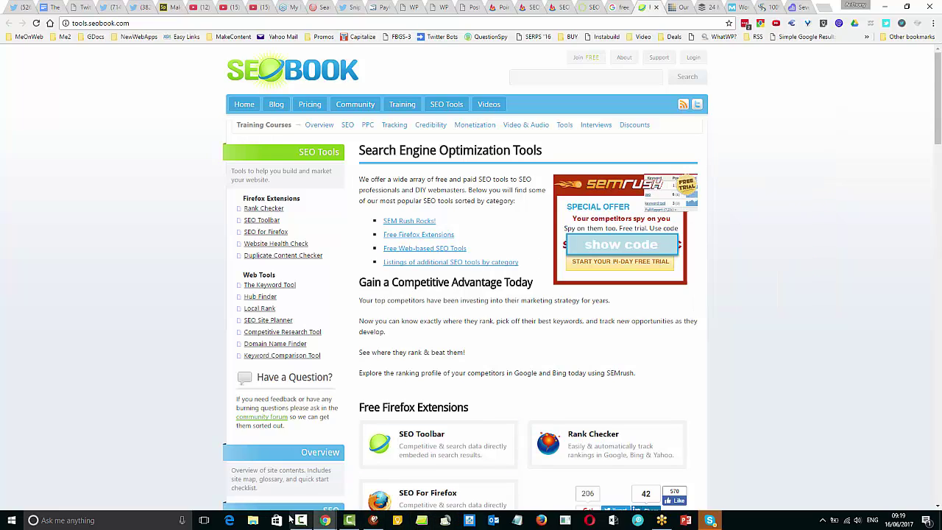
Step: Create a new note in Sticky Notes, minimize the launcher, and paste the SEO Book feed address into the note
left_click(421, 520)
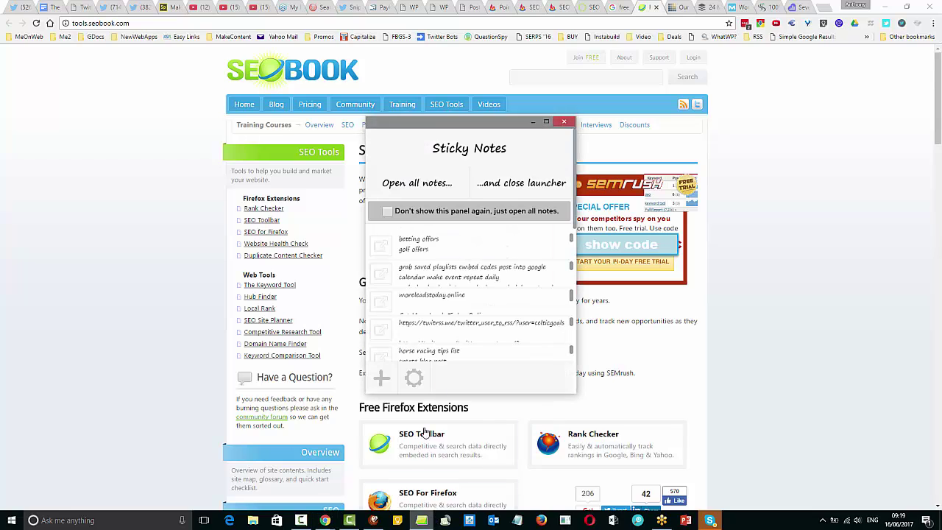
left_click(380, 380)
left_click(534, 122)
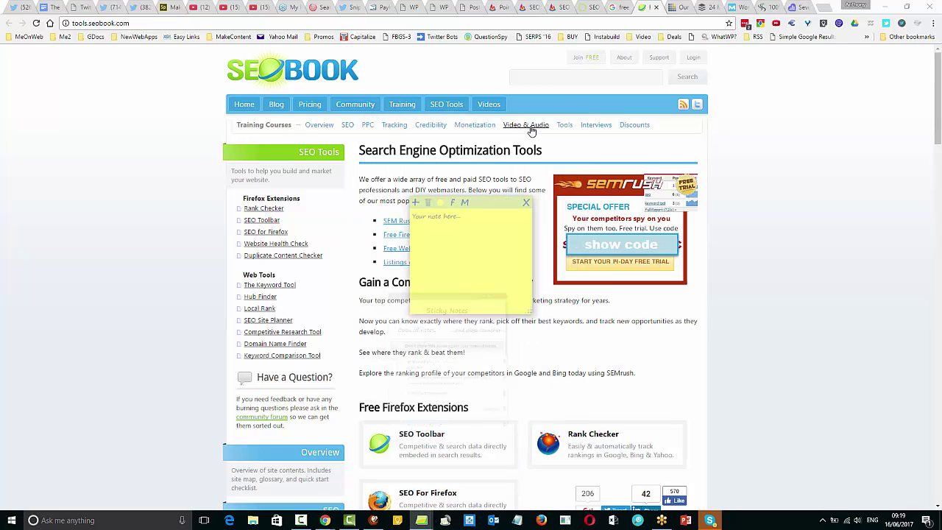
right_click(463, 216)
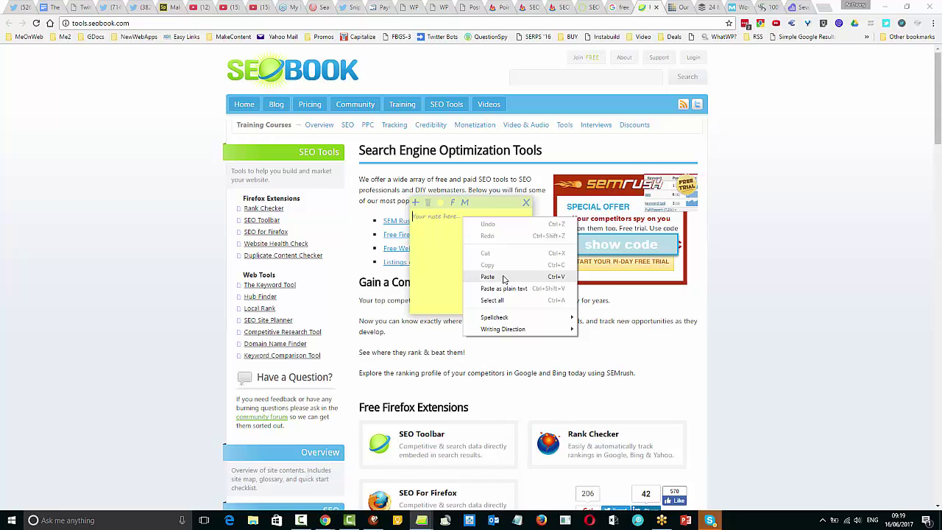
left_click(503, 276)
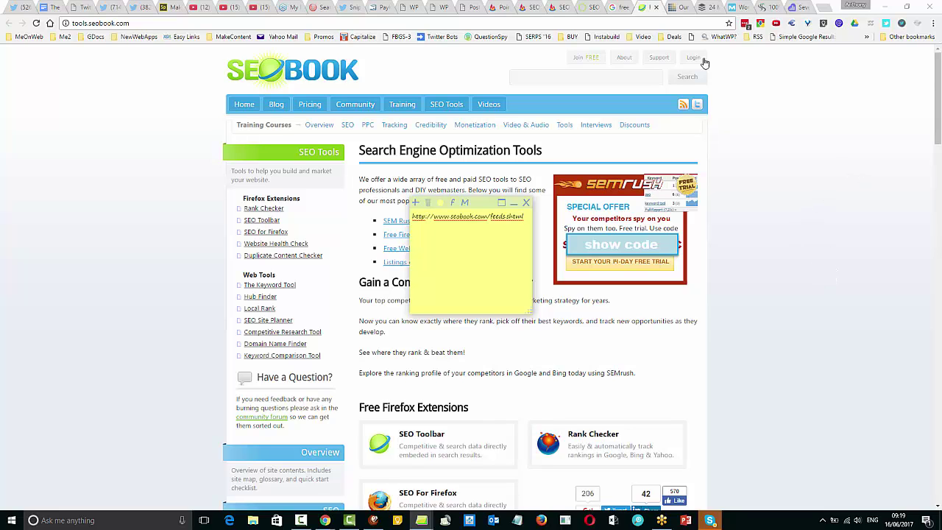
Step: Close the SEO Book page and look through the LunaMetrics article down to its footer for an RSS feed link
left_click(659, 10)
left_click(658, 10)
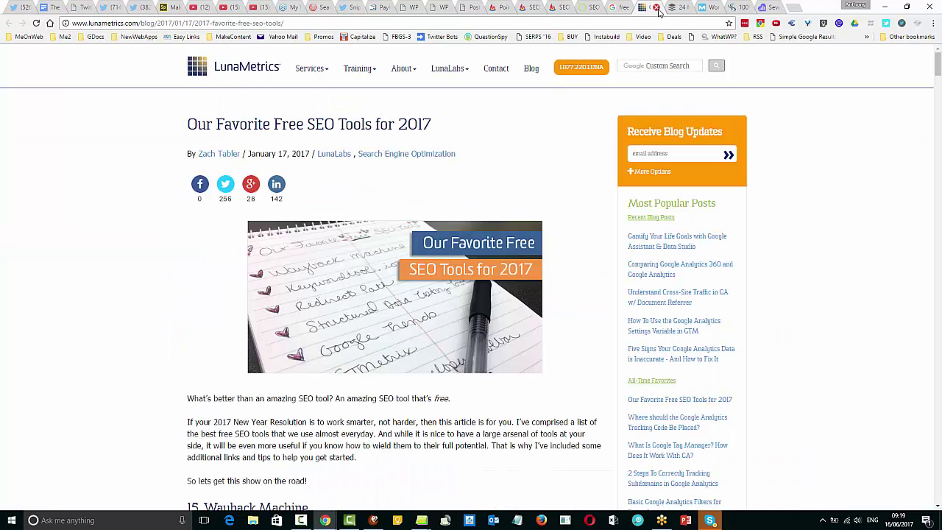
scroll(848, 224, "down", 20)
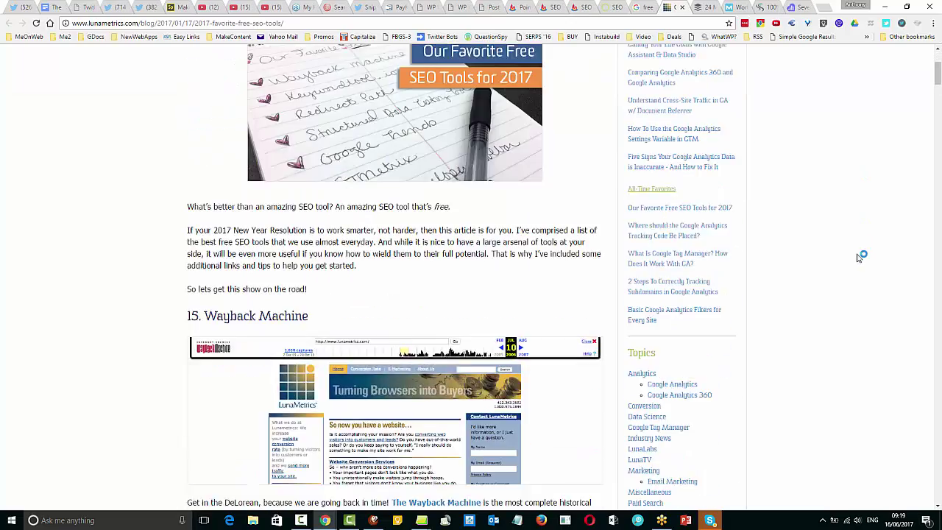
scroll(863, 295, "down", 20)
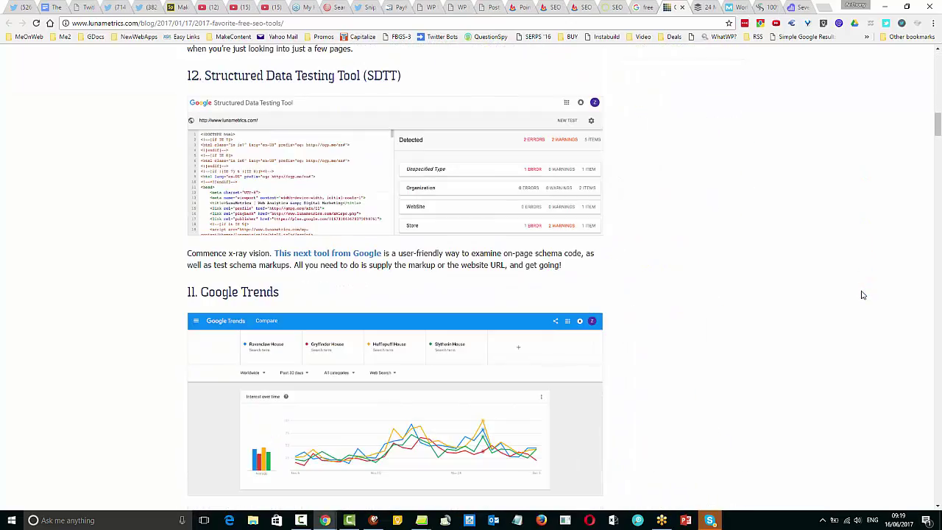
scroll(860, 295, "down", 15)
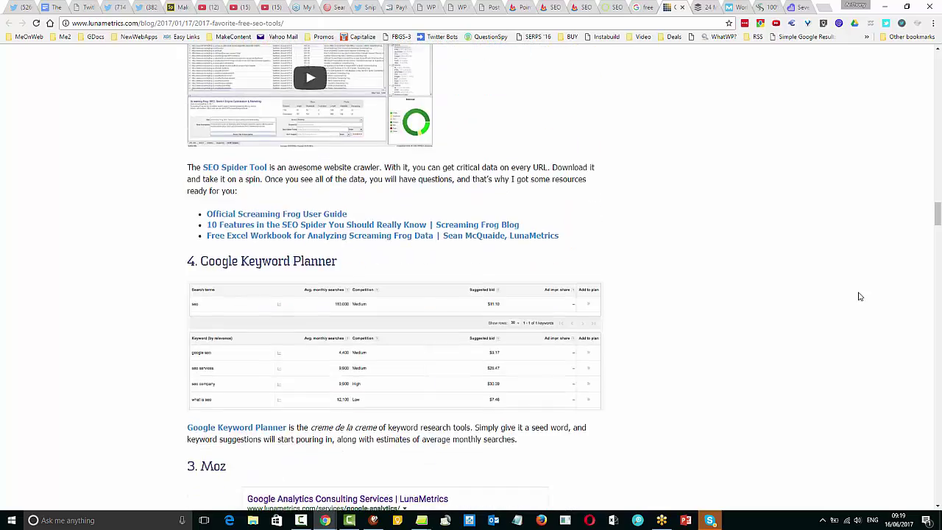
left_click(940, 338)
scroll(939, 338, "down", 20)
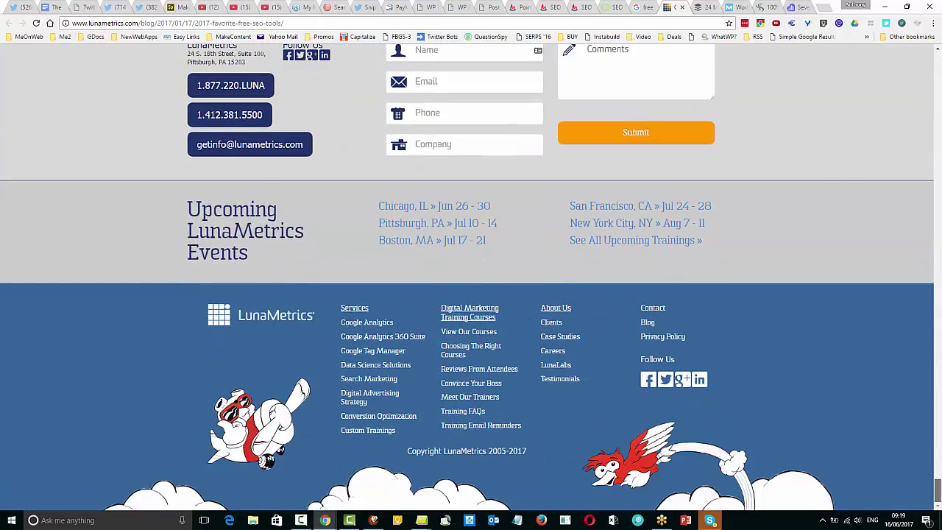
left_click_drag(938, 490, 938, 62)
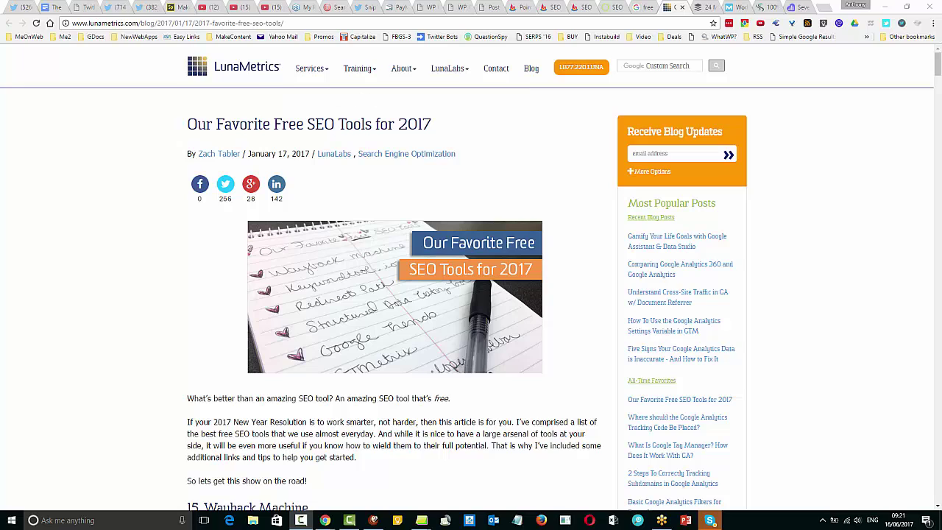
Step: Detect the LunaMetrics article's feed with the RSS extension and add its copied link address to the sticky note
left_click(807, 26)
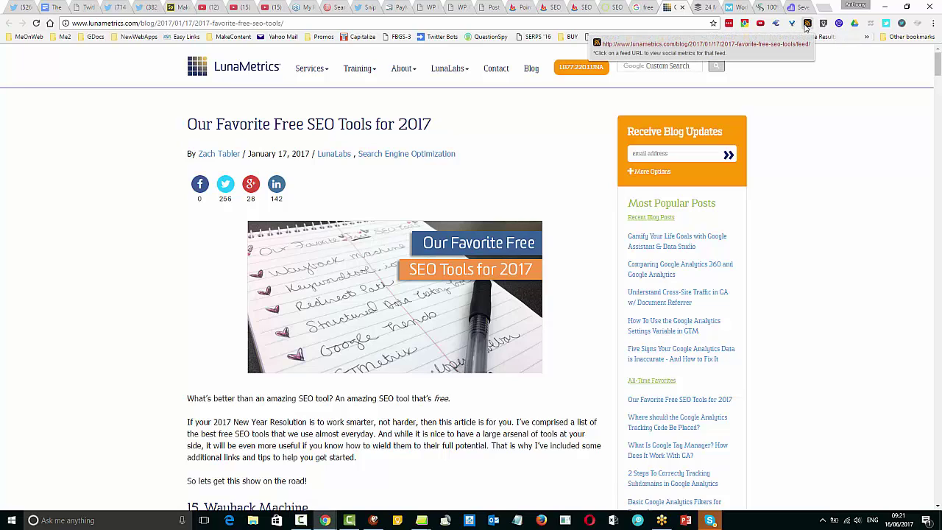
right_click(668, 47)
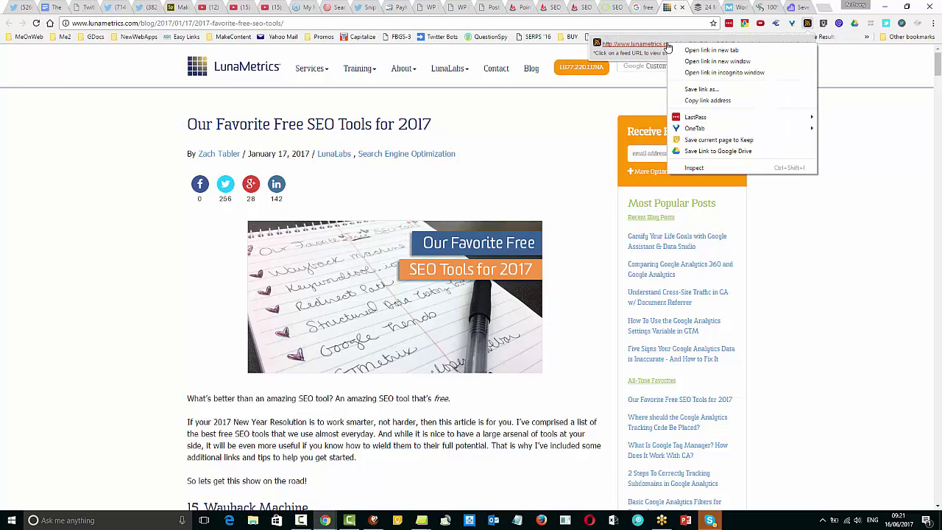
left_click(700, 101)
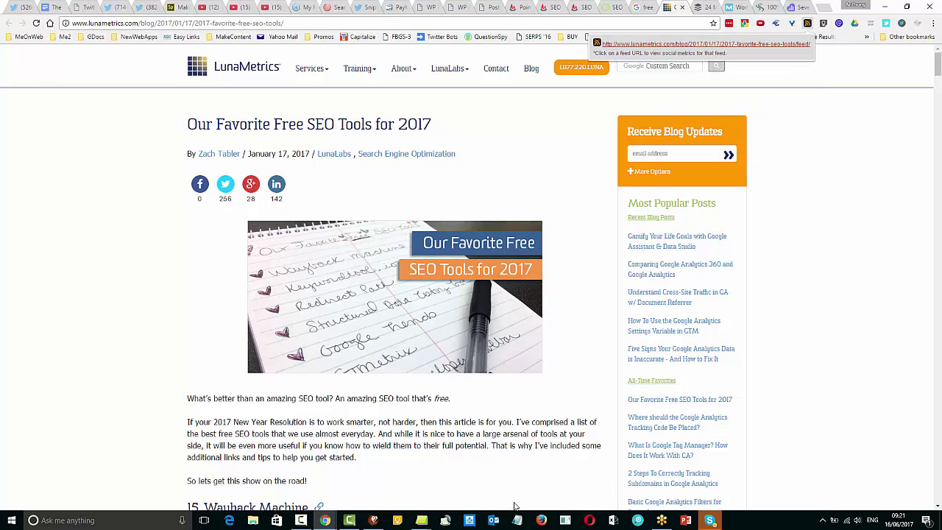
mouse_move(424, 524)
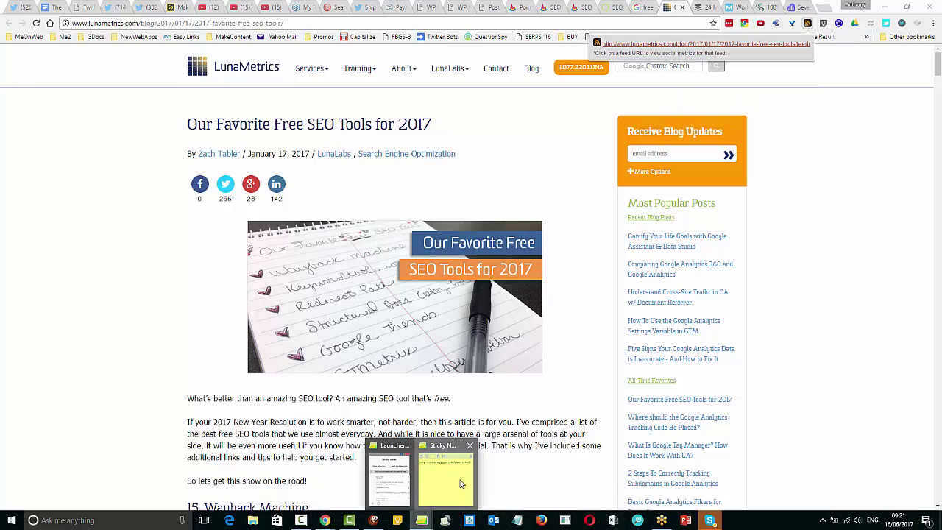
left_click(462, 480)
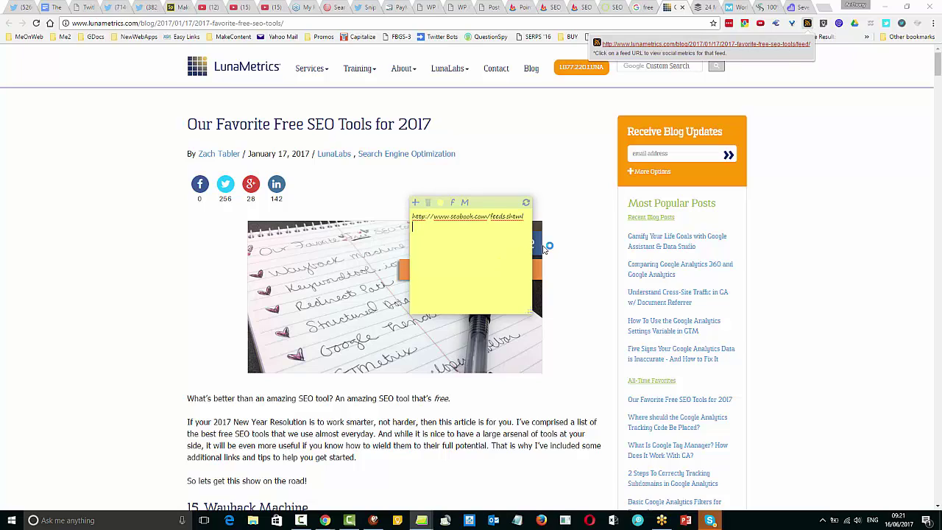
key("ctrl+v")
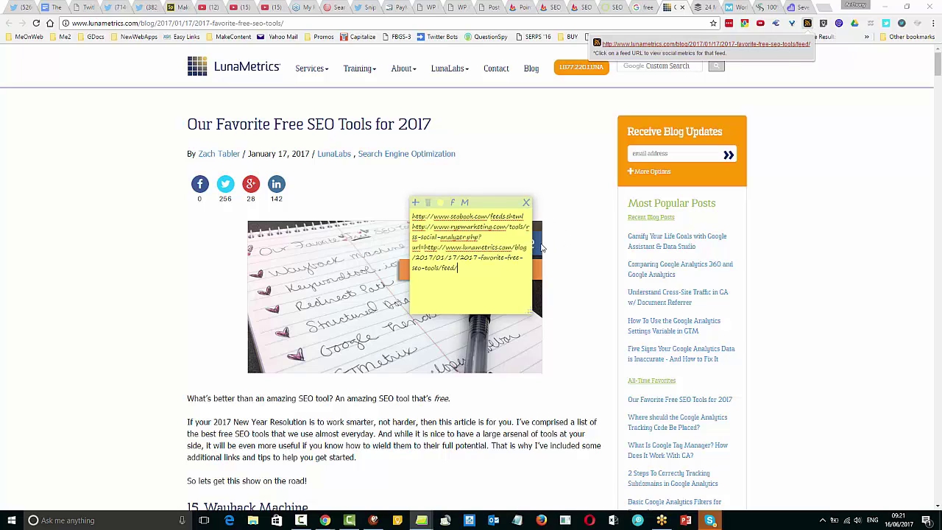
Step: Widen the sticky note, colour it white, and pin it above other windows beside the article heading
left_click_drag(530, 240, 778, 239)
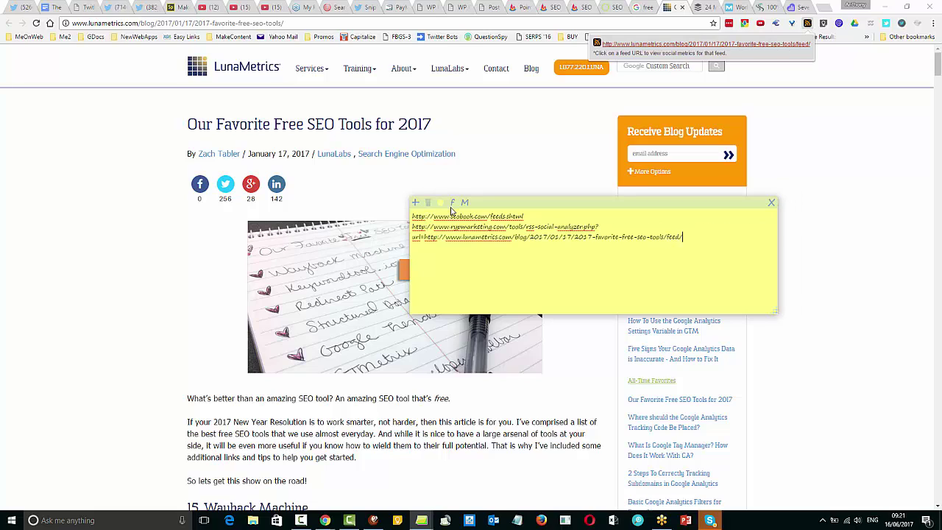
left_click(441, 203)
left_click(415, 215)
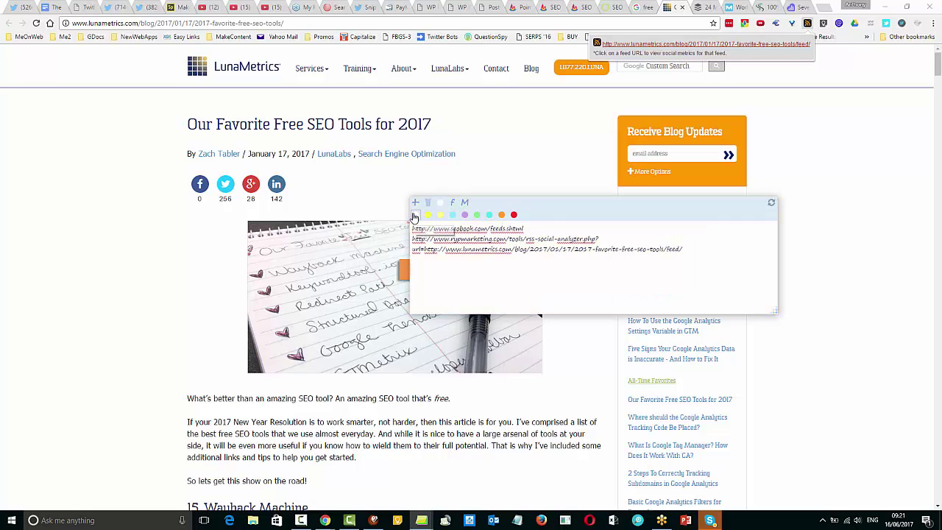
left_click(465, 204)
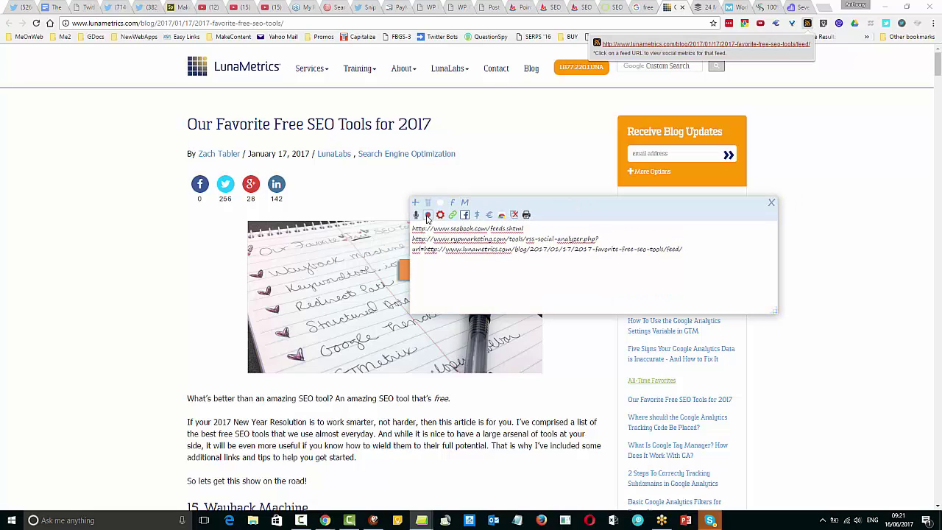
left_click(428, 215)
left_click_drag(576, 207, 731, 89)
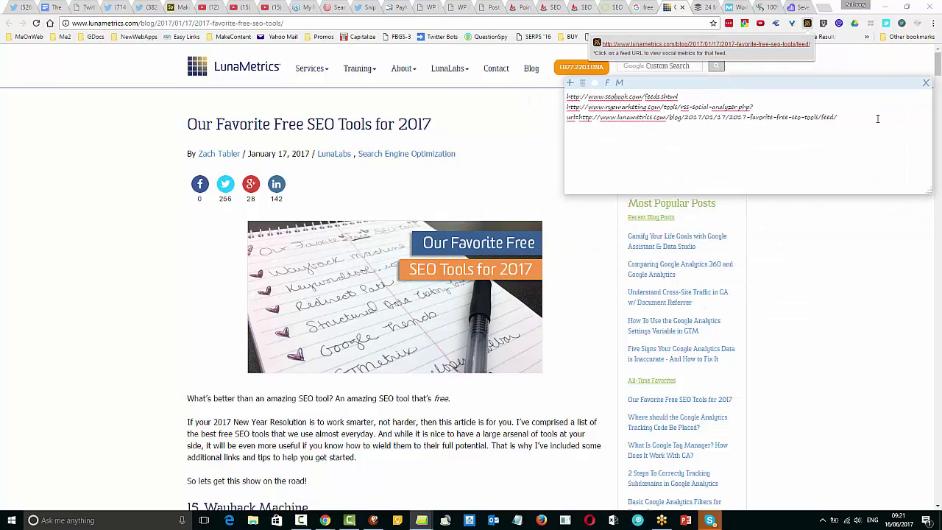
Step: Close the LunaMetrics page, reload the Buffer article and copy the link address of its free-seo-tools feed
left_click(683, 7)
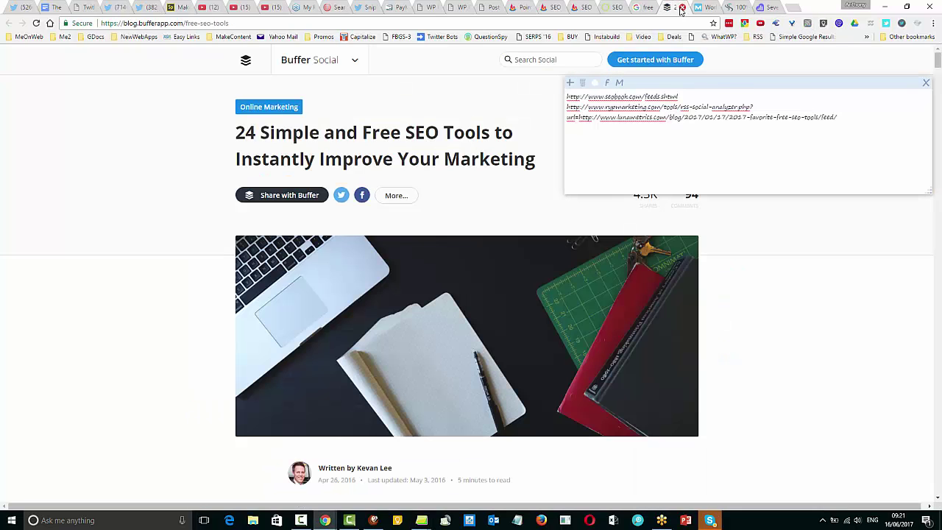
left_click(291, 29)
key("Return")
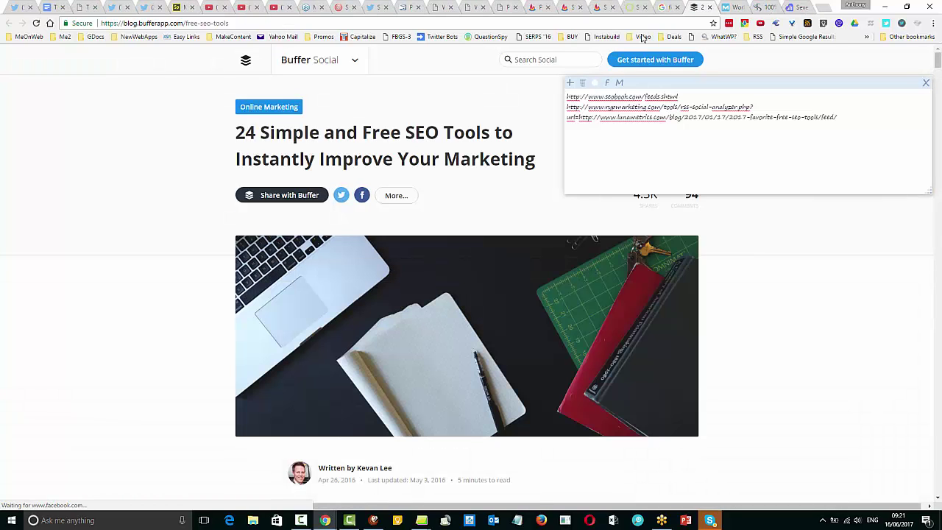
left_click(808, 25)
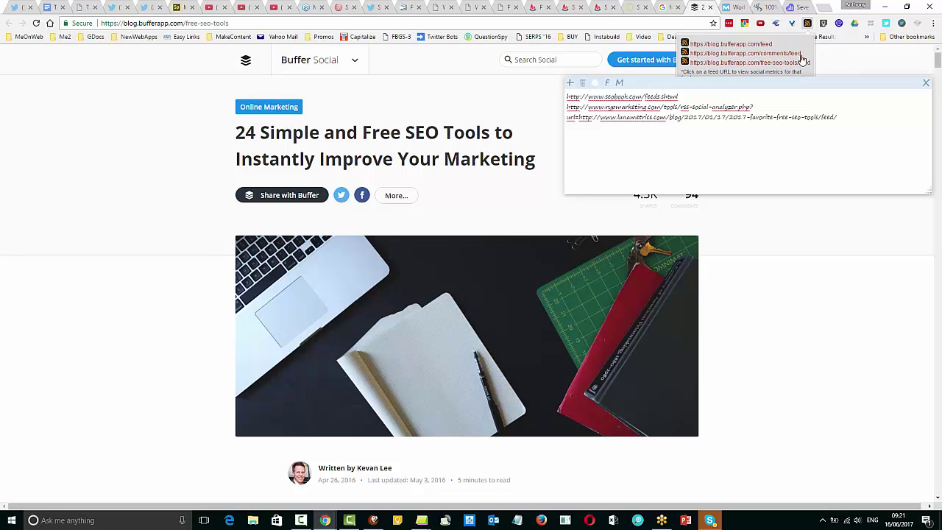
right_click(758, 64)
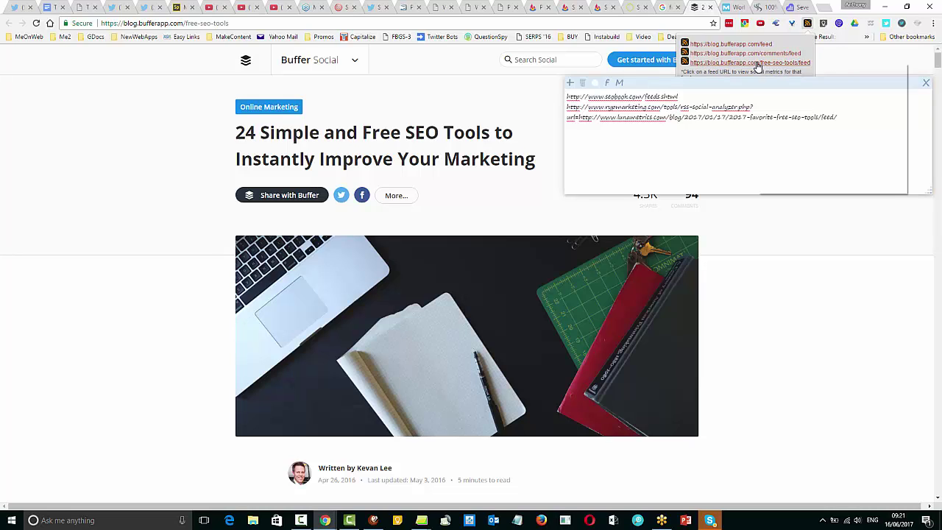
left_click(775, 119)
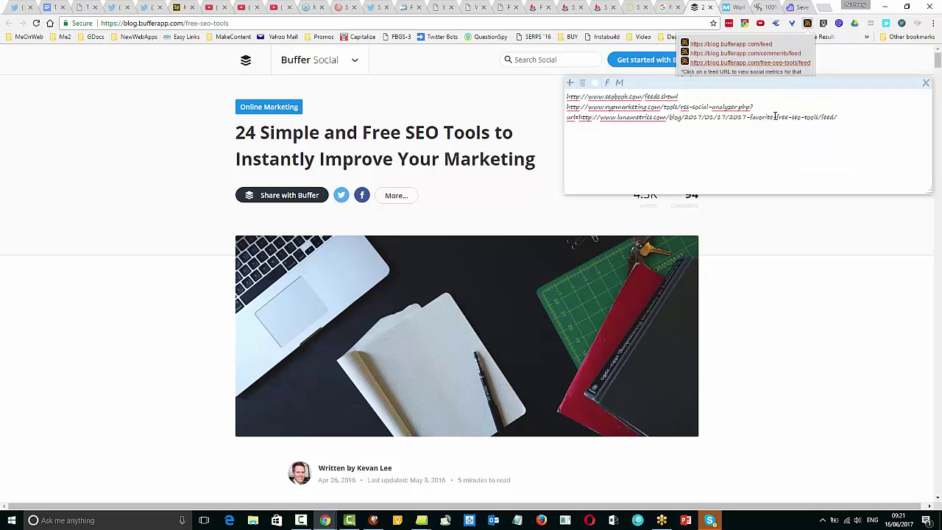
Step: Add the copied Buffer free-seo-tools feed address to the end of the sticky note and close the Buffer article
left_click(853, 119)
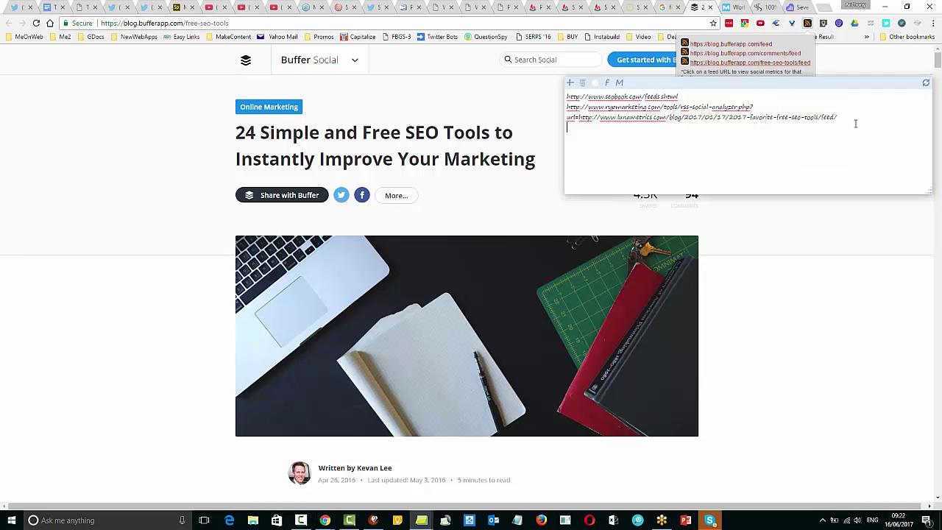
key("ctrl+v")
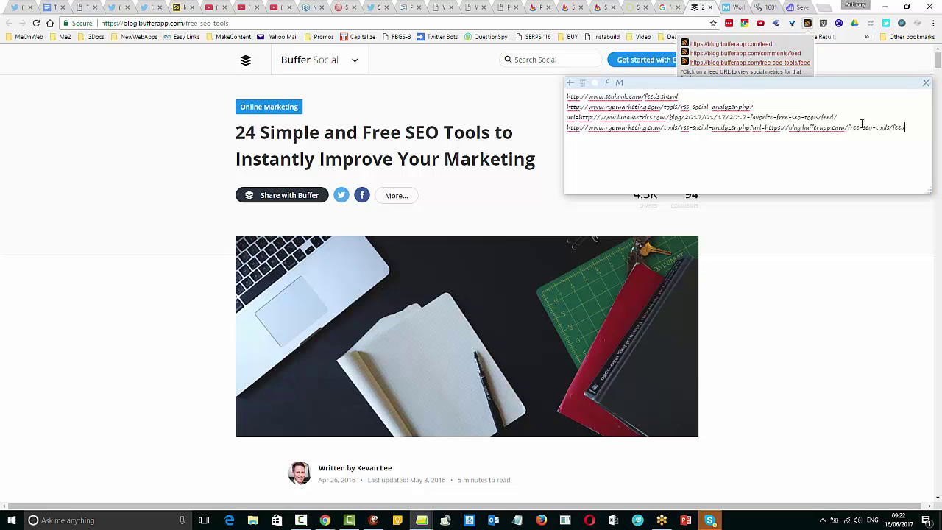
left_click(710, 9)
left_click(710, 9)
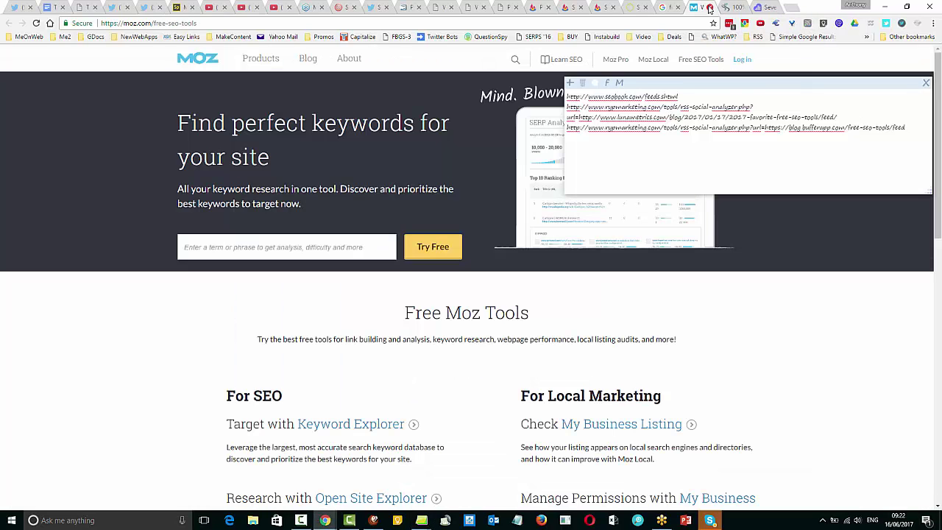
Step: Reload the Moz free SEO tools page and add the copied link address of its mozblog feed on a new line of the sticky note
left_click(394, 23)
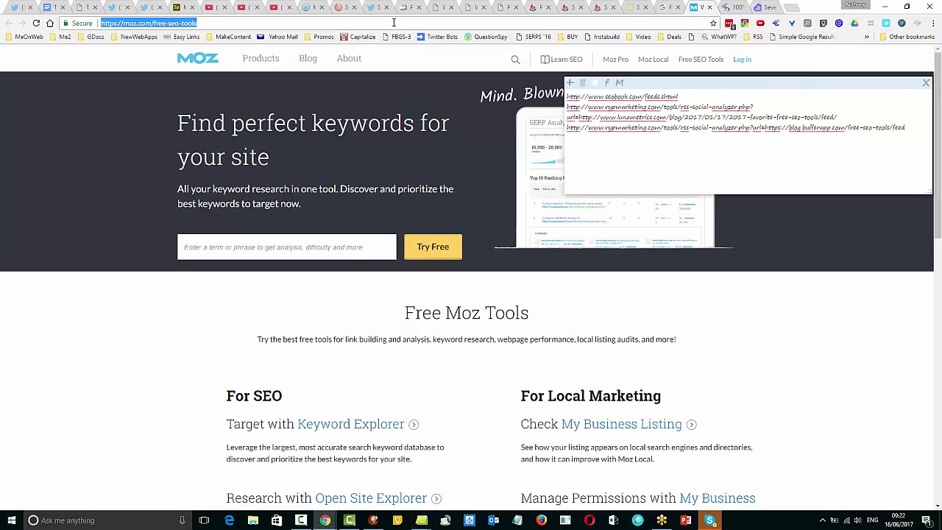
key("Return")
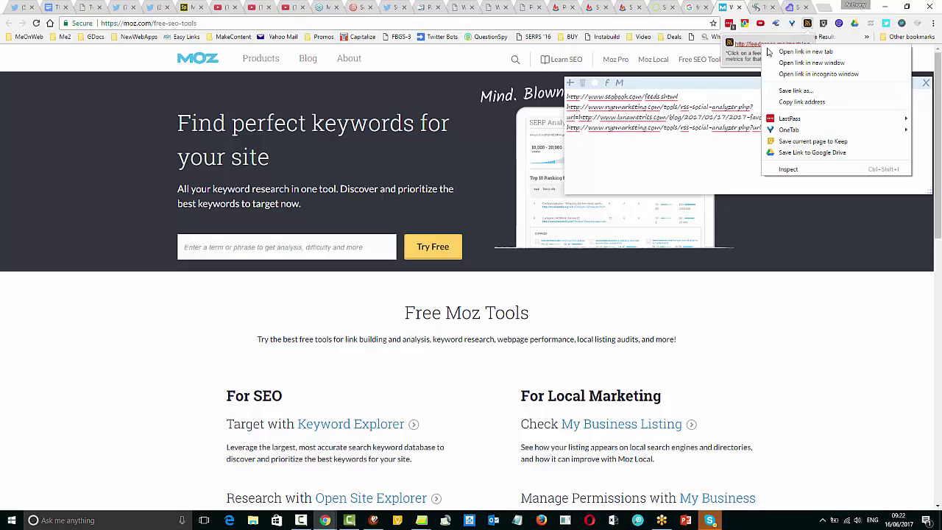
right_click(763, 46)
left_click(798, 102)
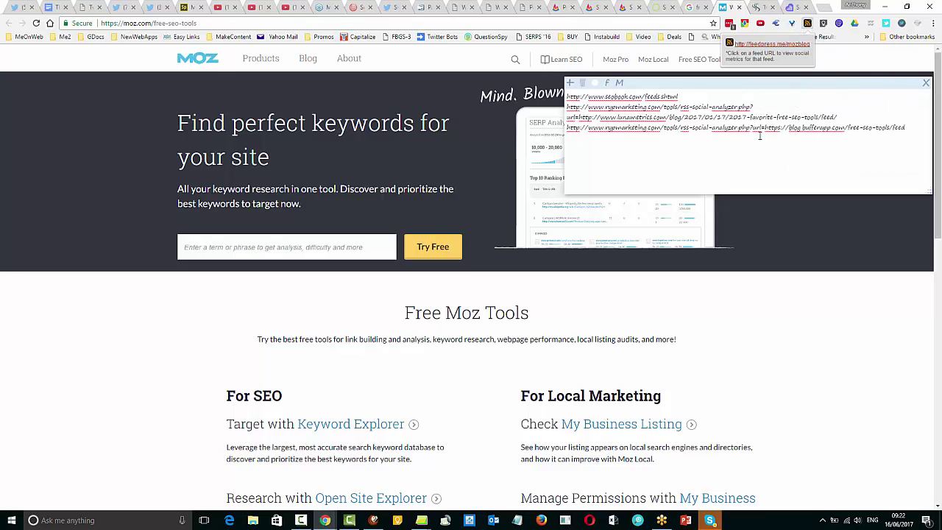
left_click(909, 131)
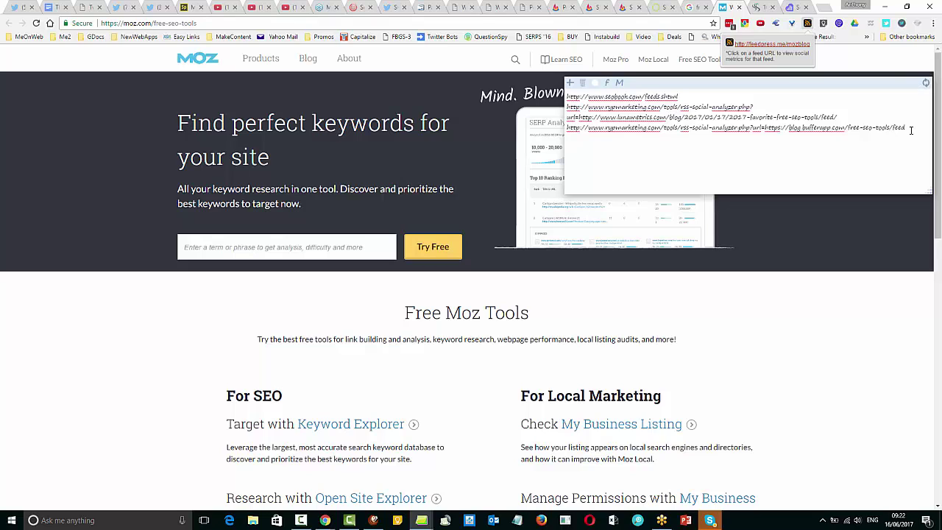
key("Return")
key("ctrl+v")
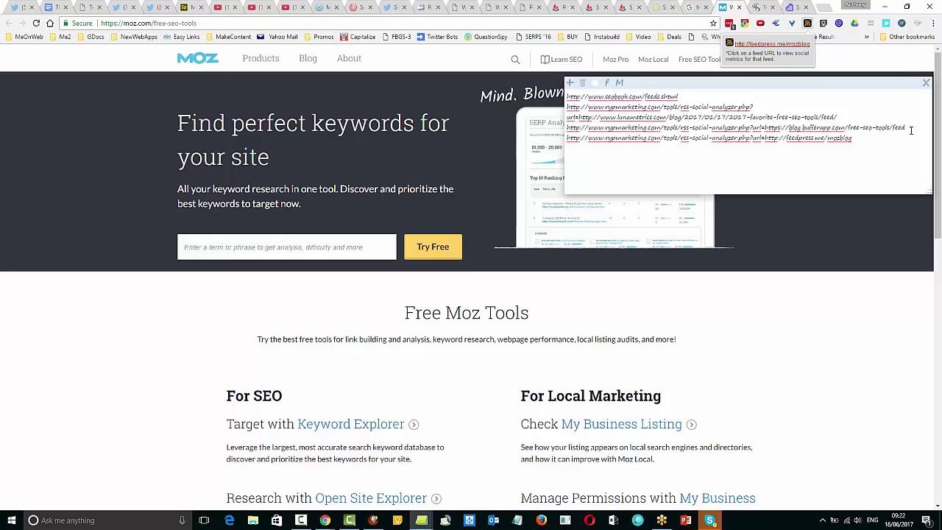
Step: Close the Moz page and reload the Small SEO Tools home page for feed detection
left_click(741, 7)
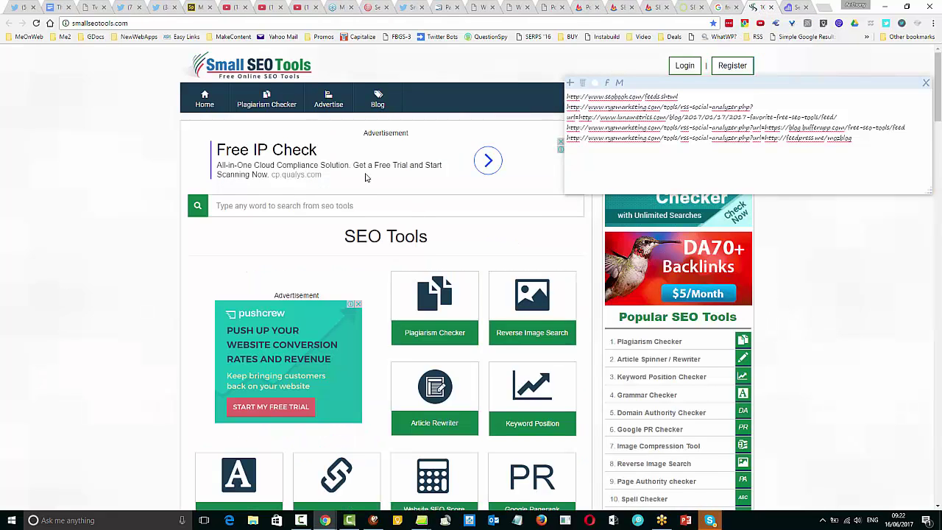
scroll(366, 176, "down", 1)
scroll(366, 176, "up", 1)
left_click(529, 23)
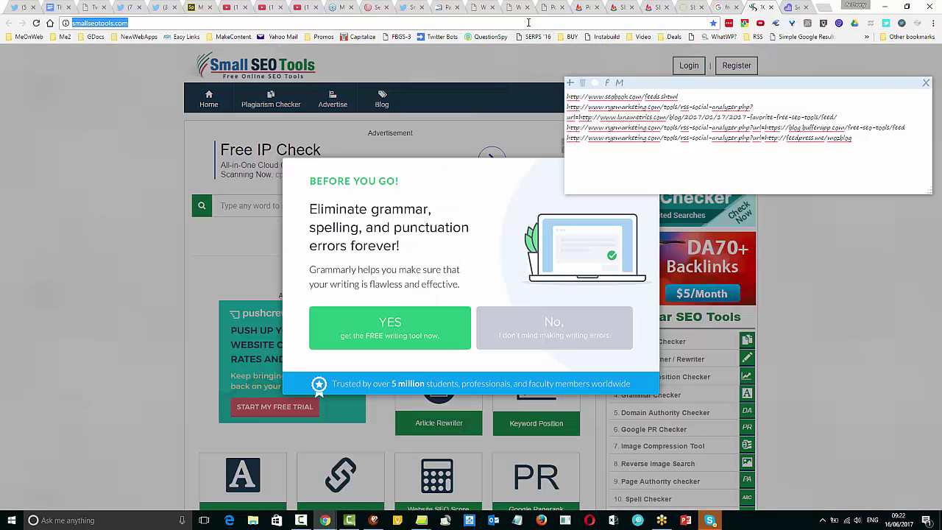
key("Return")
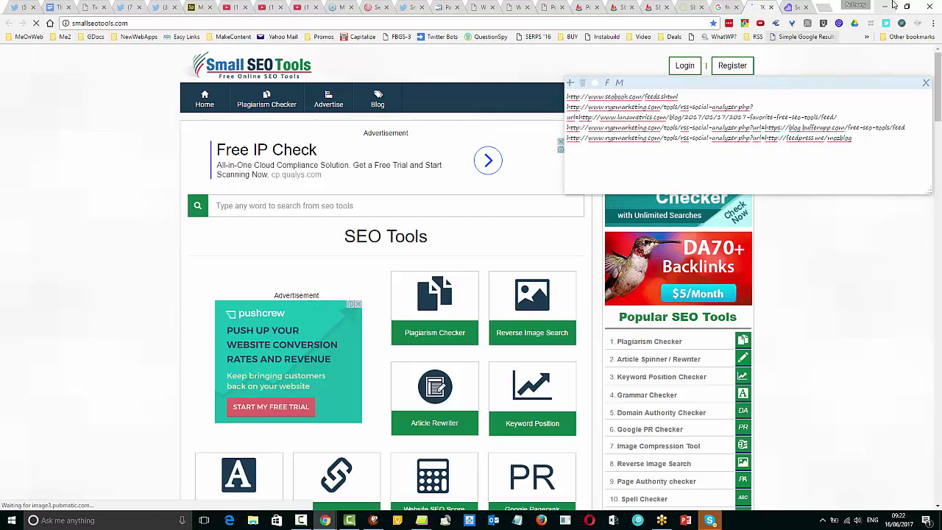
Step: Switch to the Kissmetrics article on seven free SEO tools and reload it for feed detection
left_click(794, 7)
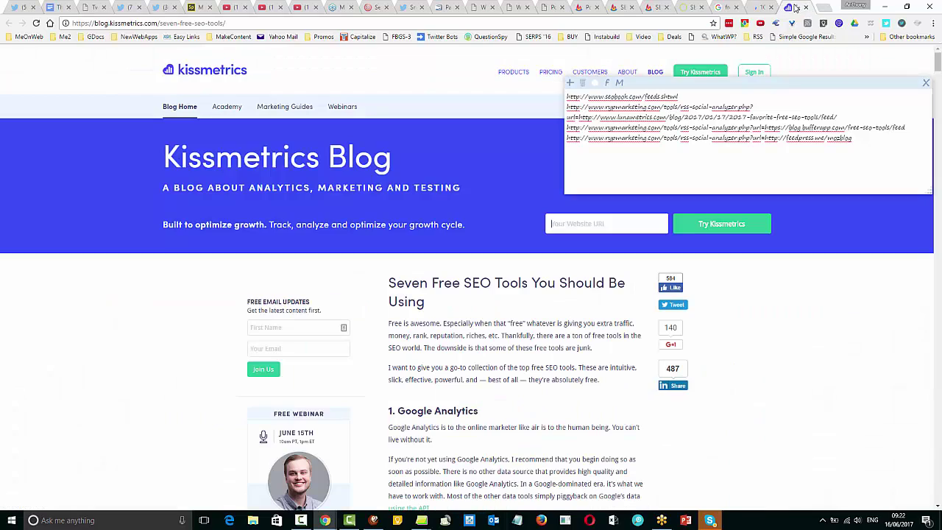
left_click(253, 21)
key("Return")
left_click(688, 9)
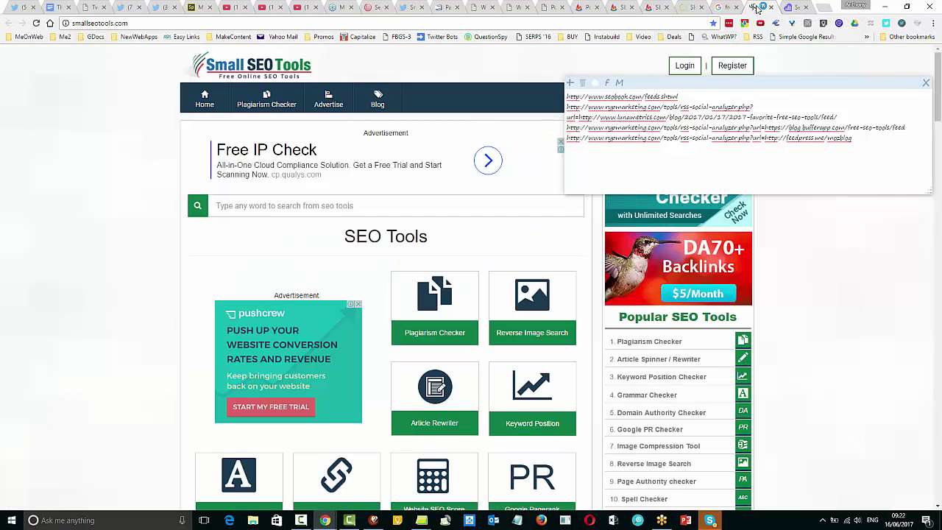
Step: Return to the Small SEO Tools page and try to open its feed at smallseotools.com/feed
left_click(759, 9)
left_click(198, 23)
left_click(197, 23)
type("/feed")
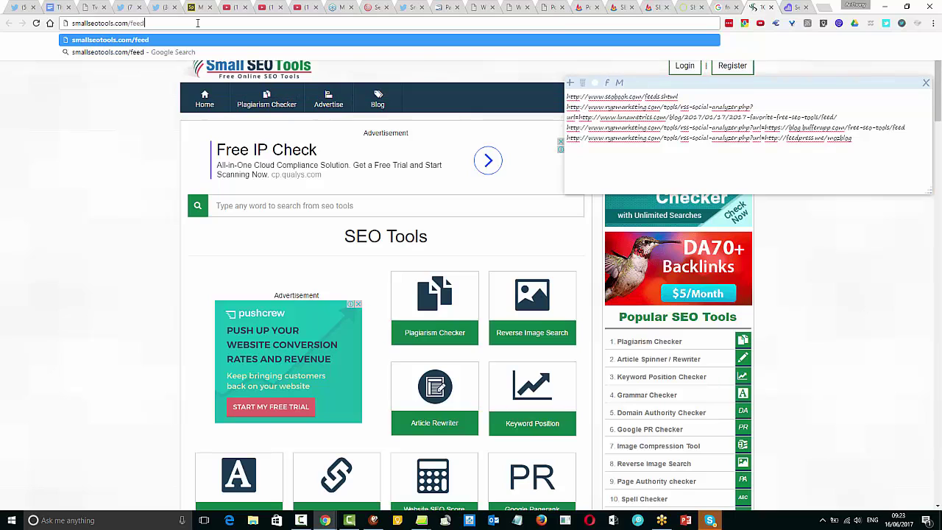
key("Return")
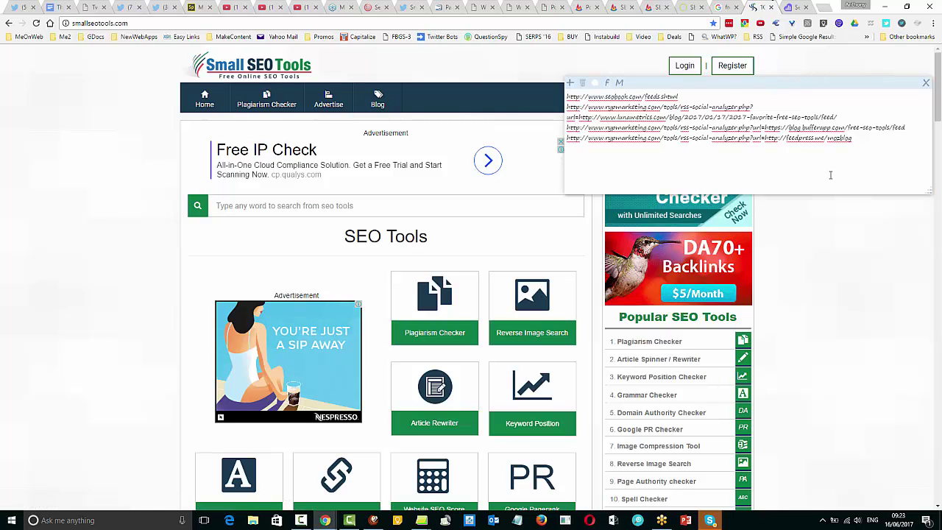
Step: Move the sticky note up beside the site logo, look over the home page and open the Small SEO Tools blog
left_click_drag(817, 80, 703, 48)
scroll(817, 265, "down", 15)
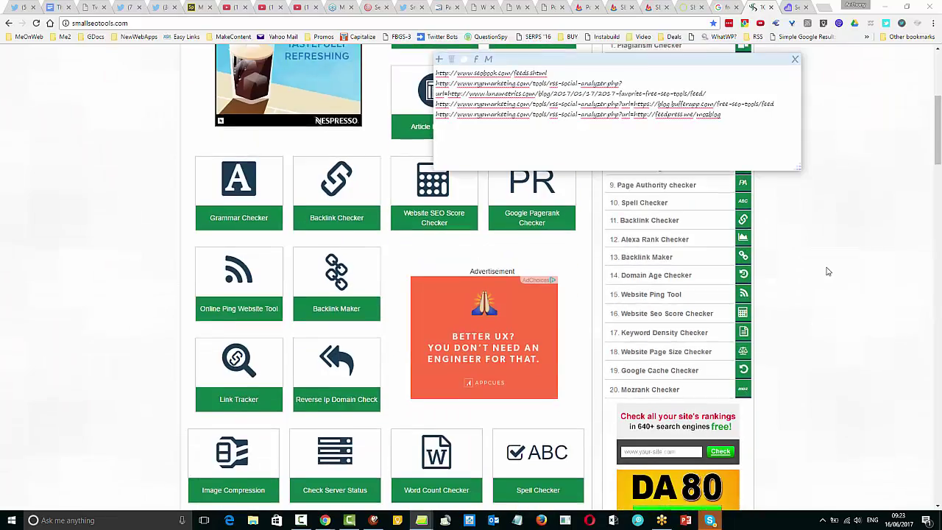
scroll(827, 271, "up", 15)
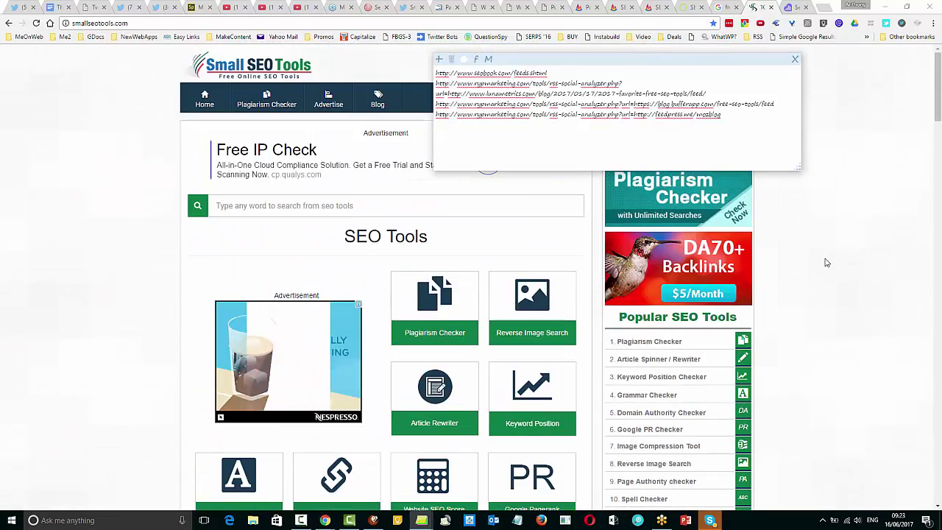
left_click(379, 102)
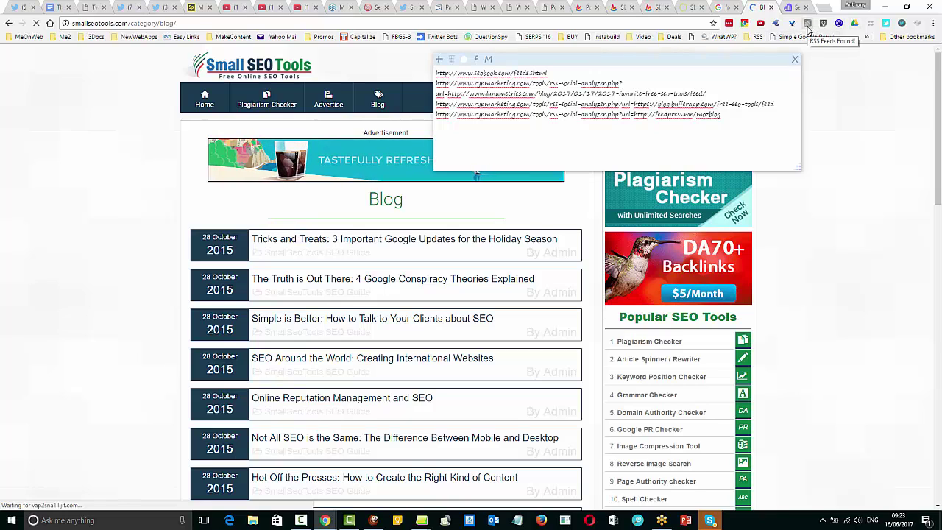
Step: Try to open the blog category's feed at smallseotools.com/category/blog/feed
left_click(286, 25)
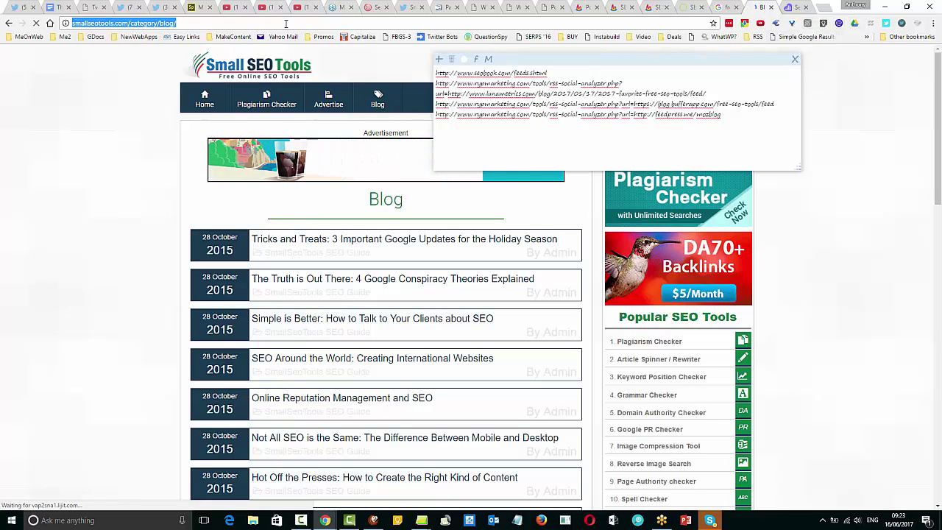
left_click(286, 24)
type("fe")
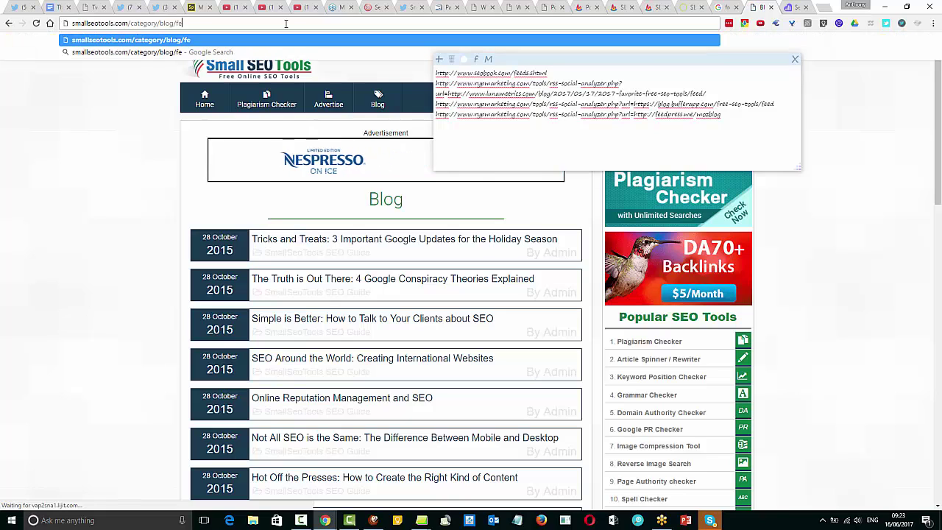
type("ed")
key("Return")
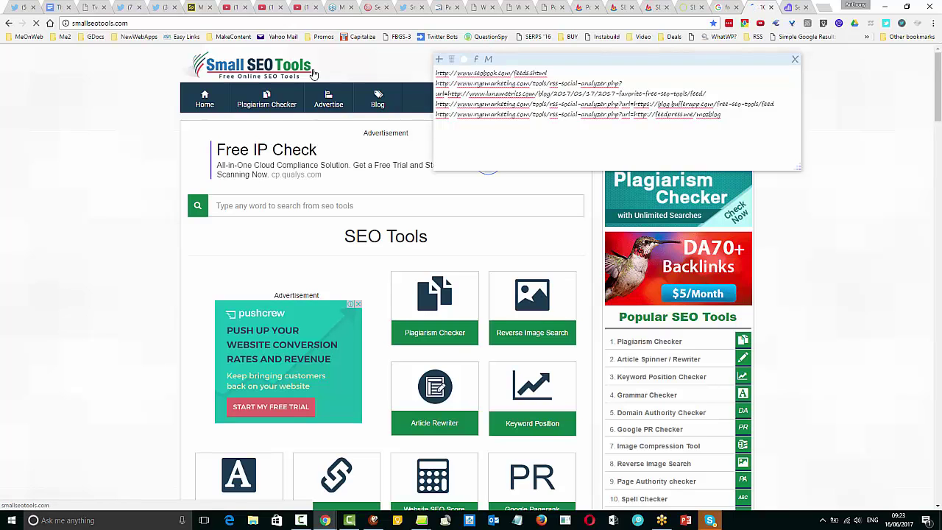
Step: Look through the Small SEO Tools home page down to its footer for an RSS feed link, and close the page
scroll(483, 219, "down", 8)
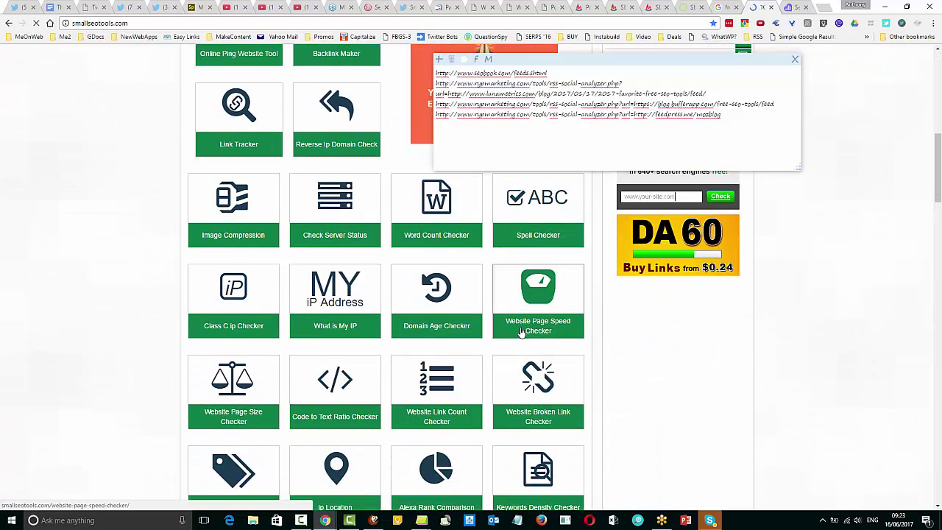
scroll(521, 332, "down", 8)
scroll(521, 331, "up", 7)
scroll(520, 330, "down", 5)
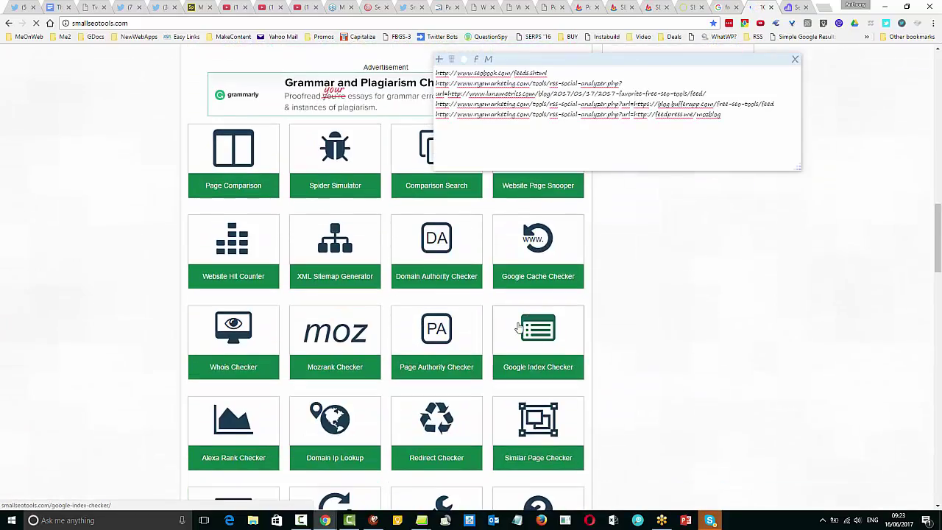
scroll(518, 328, "down", 15)
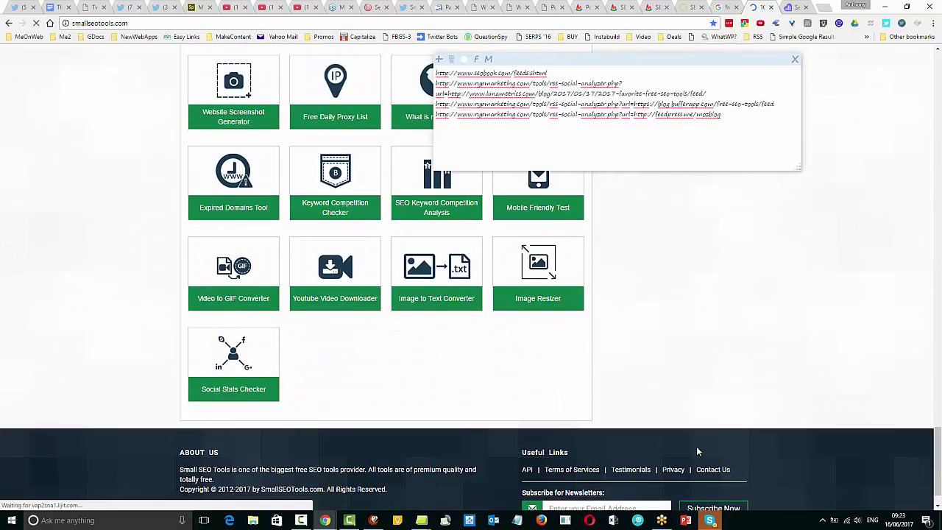
scroll(697, 446, "down", 1)
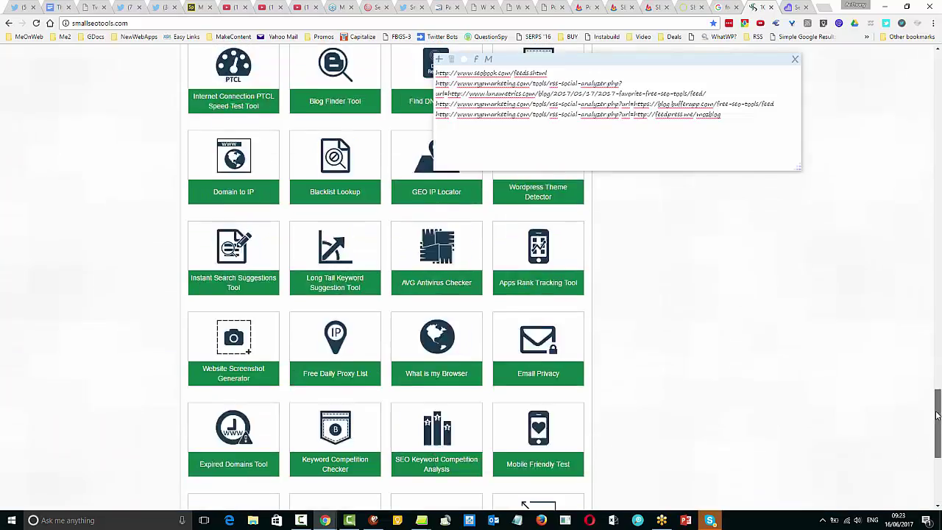
left_click_drag(938, 471, 938, 89)
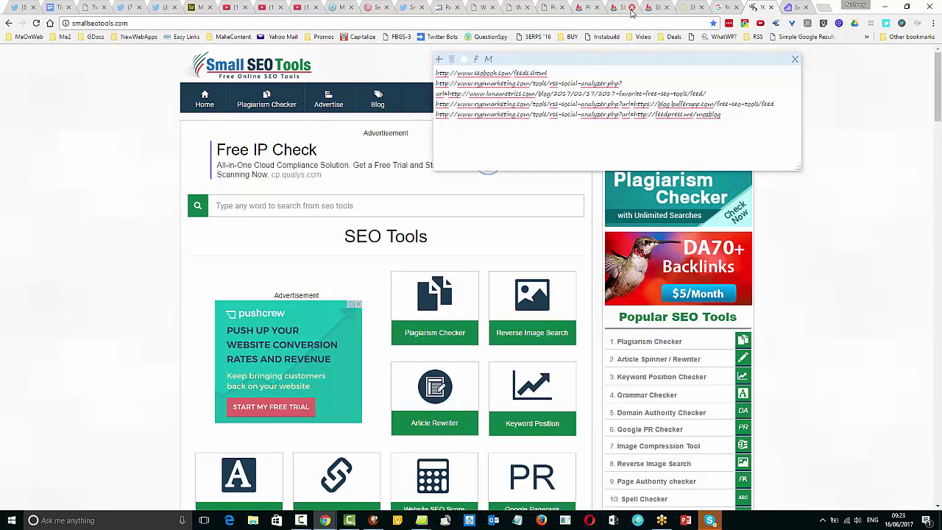
left_click(770, 7)
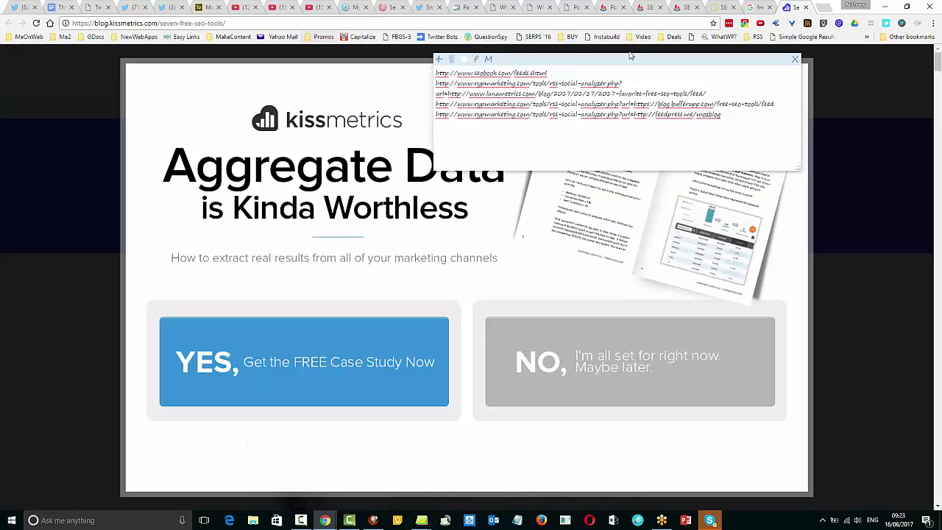
Step: Detect the Kissmetrics feeds, move the sticky note clear of the list, and add the seven-free-seo-tools feed's copied link address to it
left_click(806, 24)
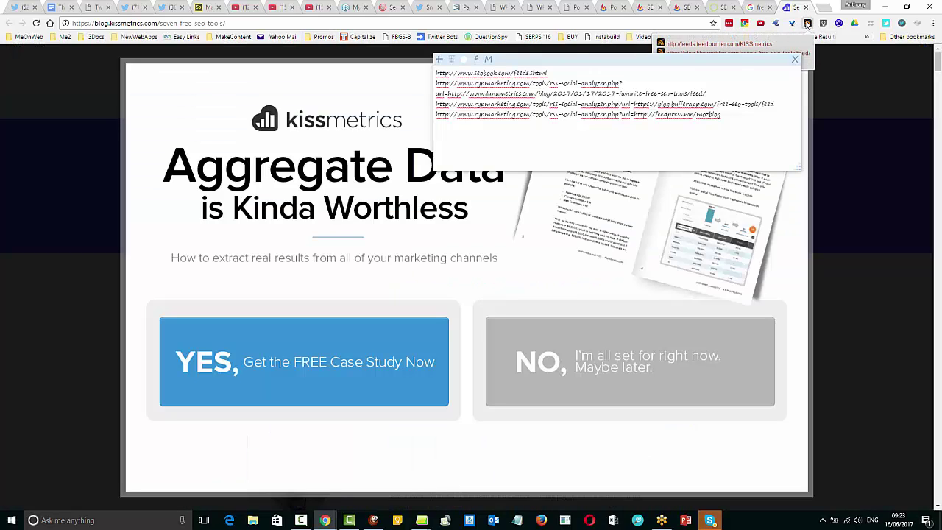
left_click_drag(624, 66, 626, 161)
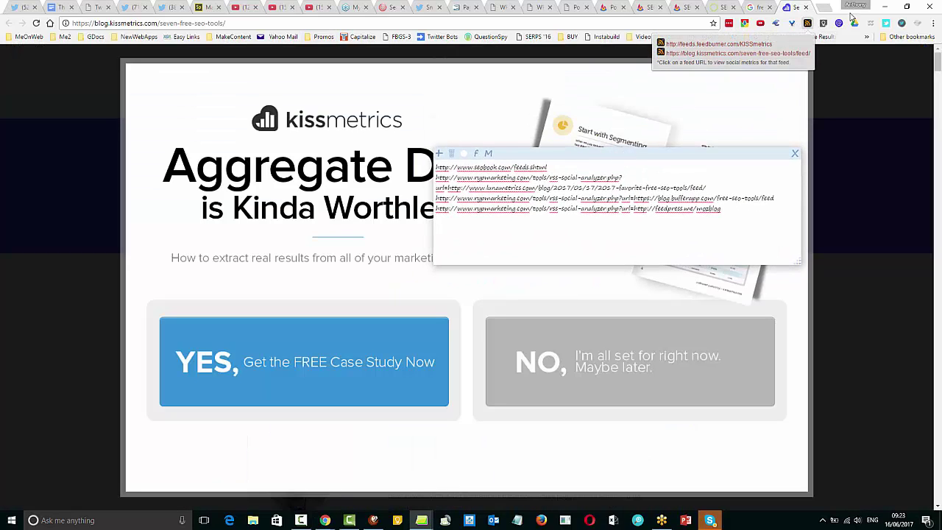
right_click(694, 59)
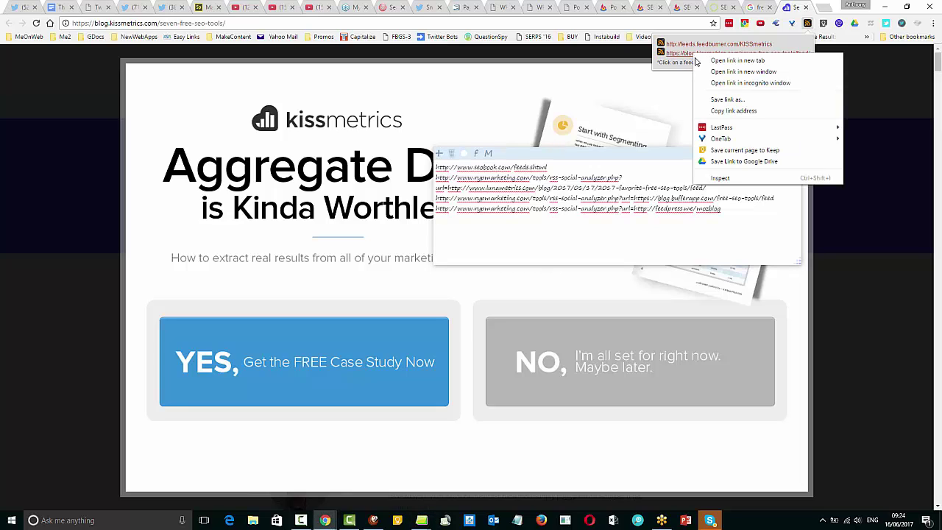
left_click(726, 110)
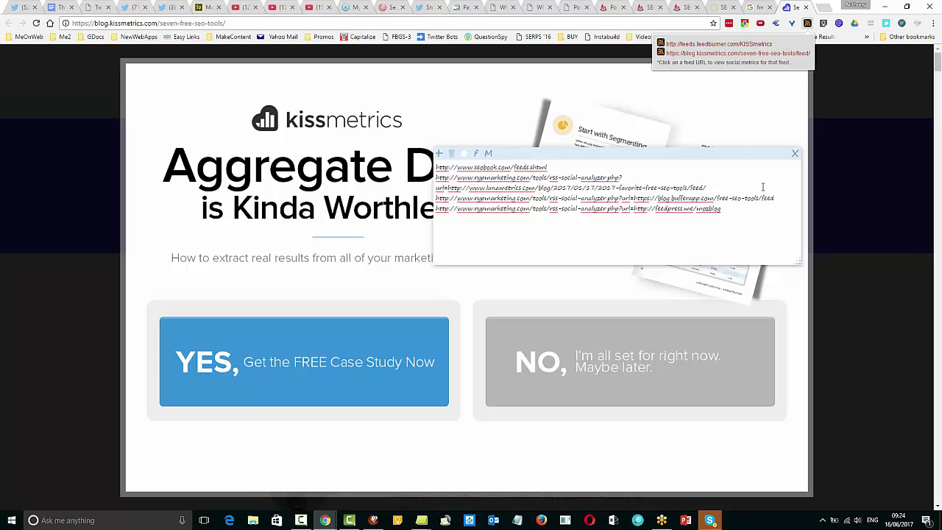
left_click(741, 210)
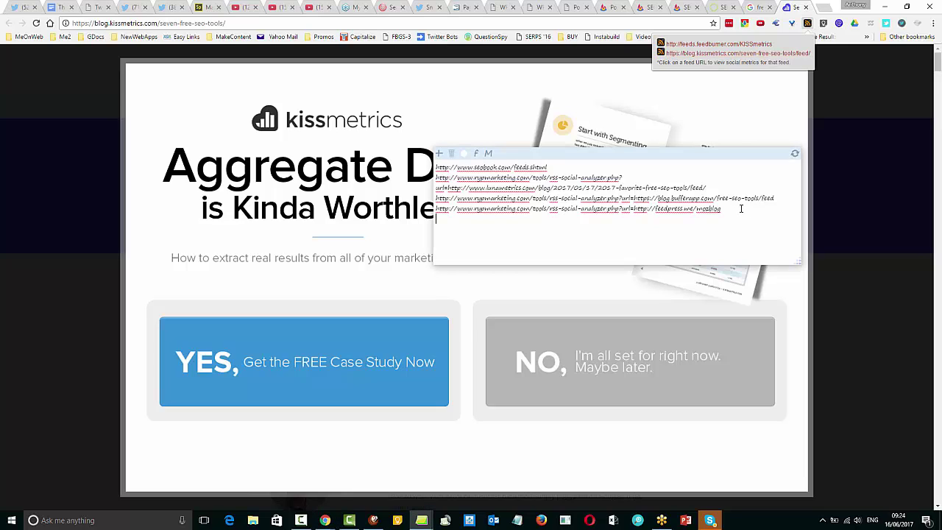
key("Return")
key("ctrl+v")
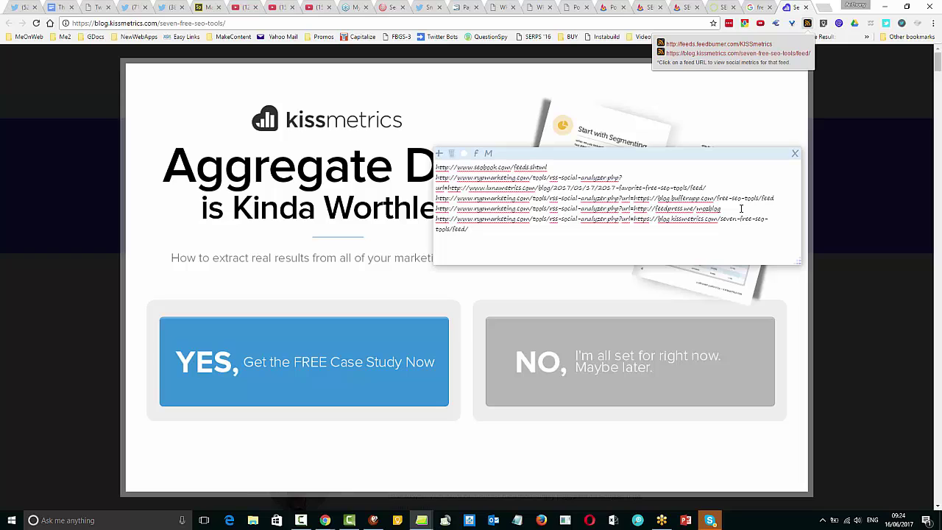
Step: Close the Kissmetrics article and the Google results page for free seo tools
left_click(807, 9)
left_click(806, 8)
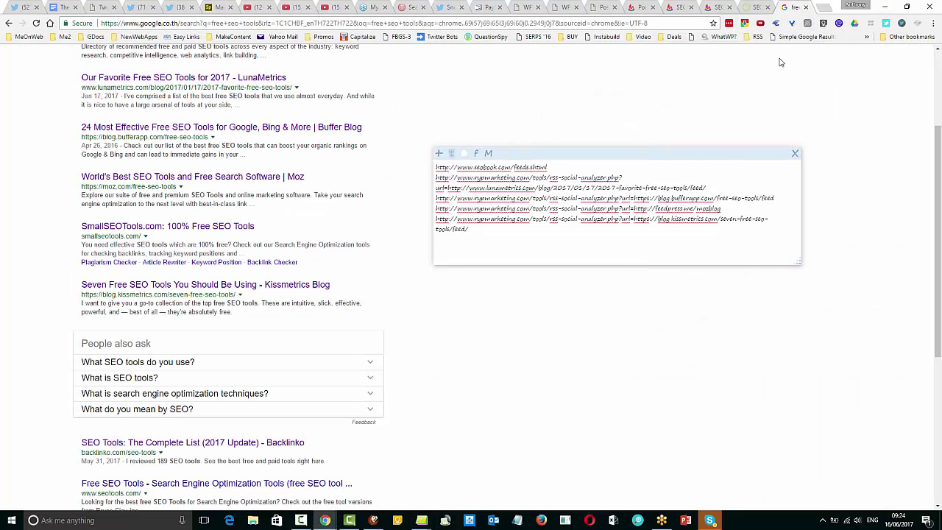
left_click(806, 8)
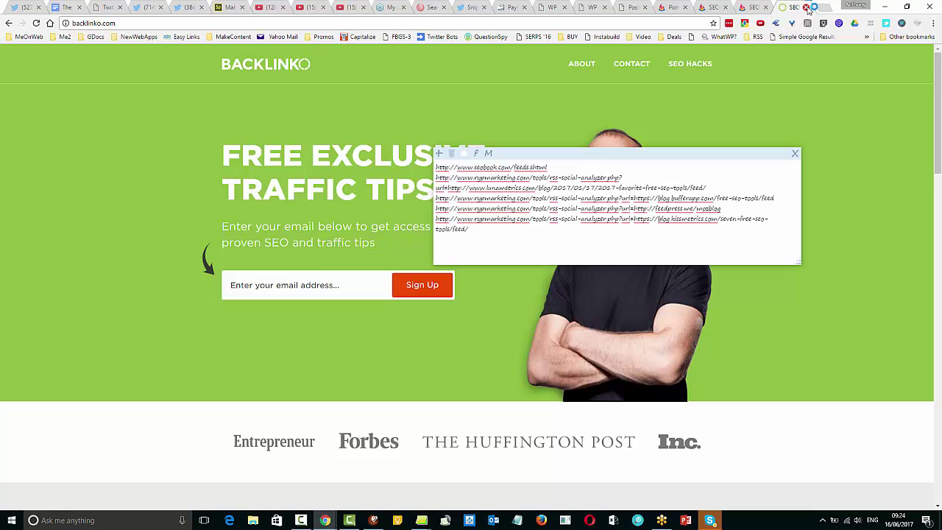
Step: Copy all the collected feed addresses from the sticky note and open the Mash RSS form for the Free SEO Tools category
left_click_drag(479, 229, 437, 167)
right_click(469, 179)
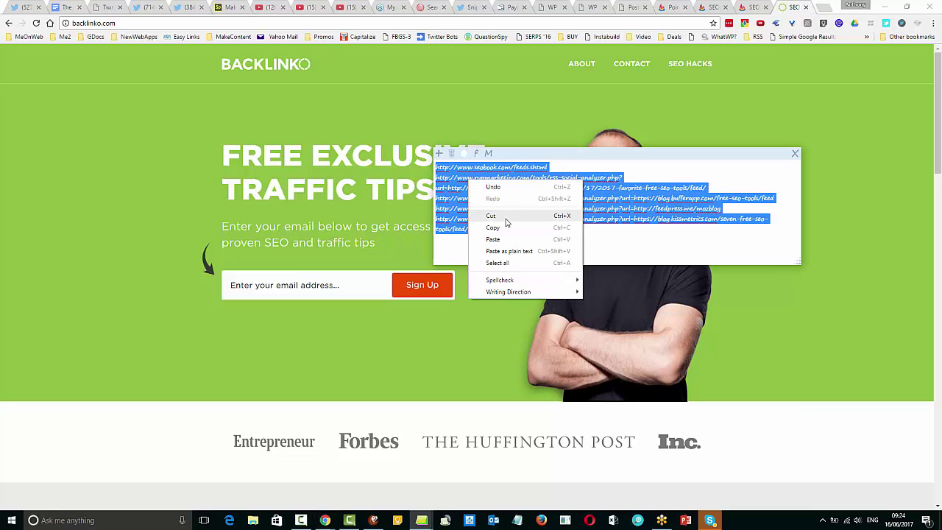
left_click(507, 225)
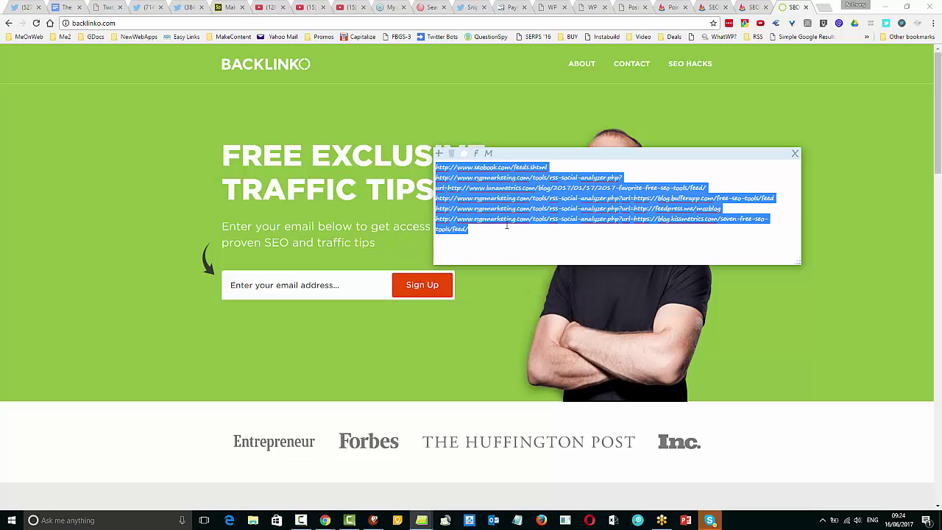
left_click(548, 8)
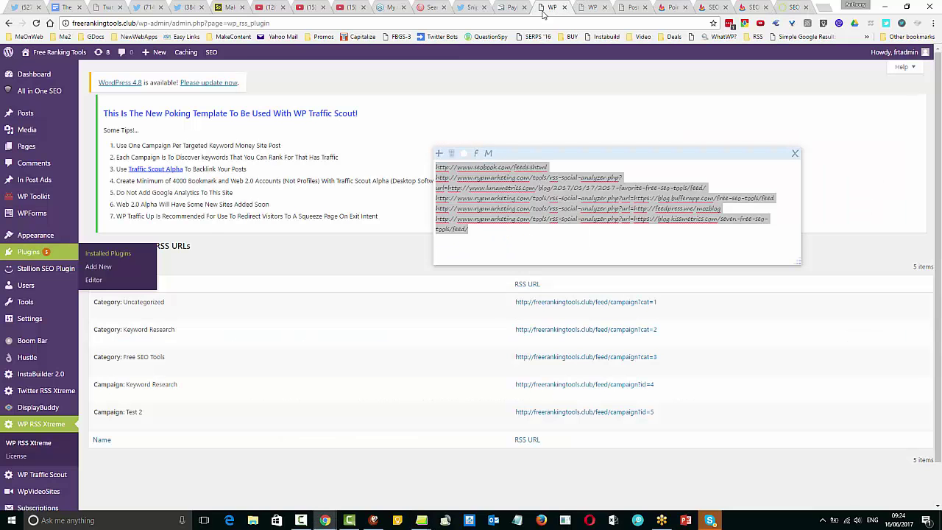
left_click(590, 9)
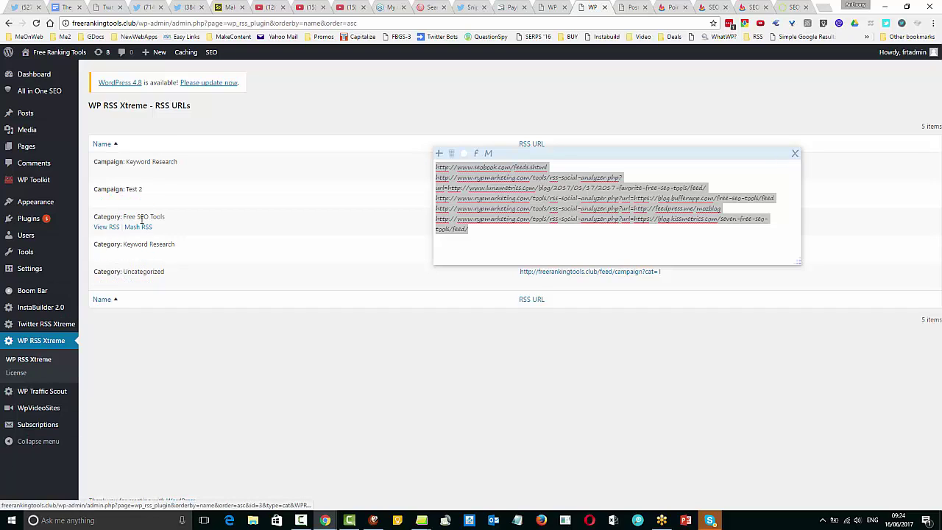
left_click(136, 229)
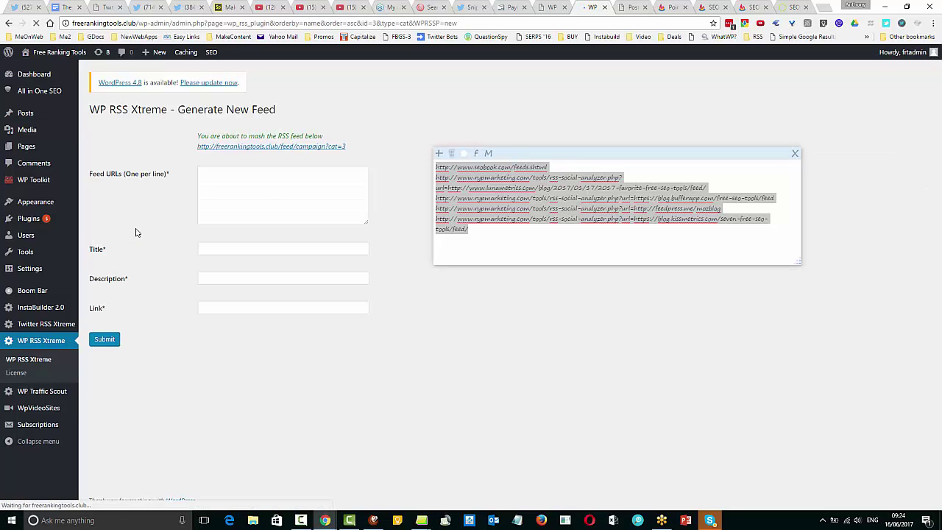
Step: Paste the copied addresses into the Feed URLs field, enlarge it to fit the whole list, and select the empty Link field
left_click(263, 201)
right_click(263, 201)
left_click(305, 265)
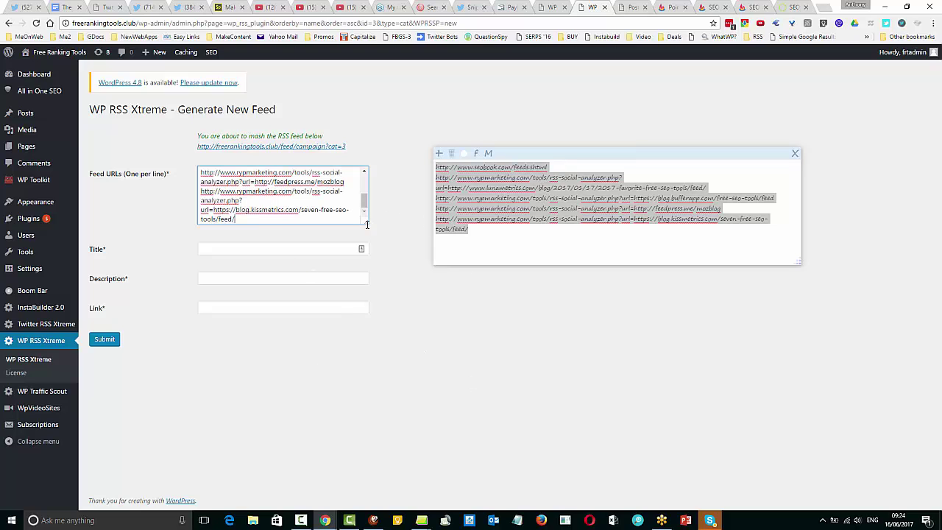
left_click_drag(367, 221, 461, 315)
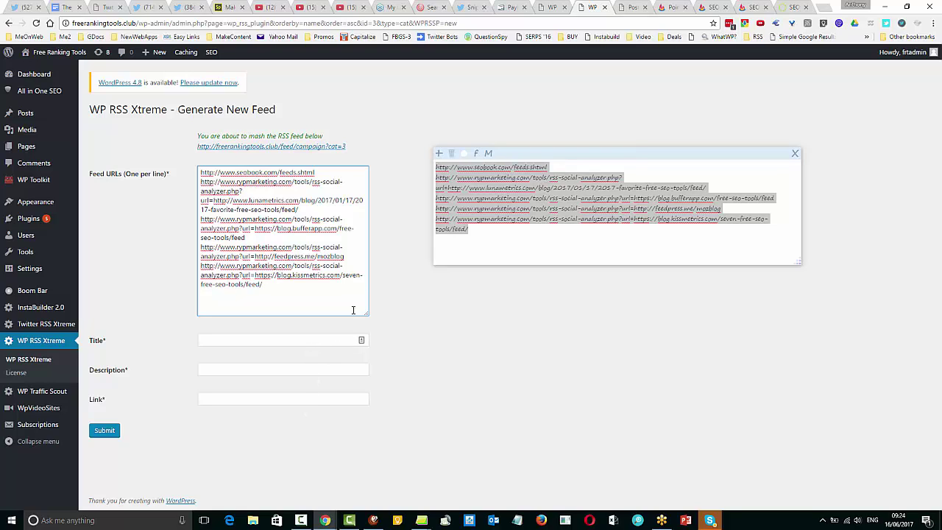
left_click(306, 399)
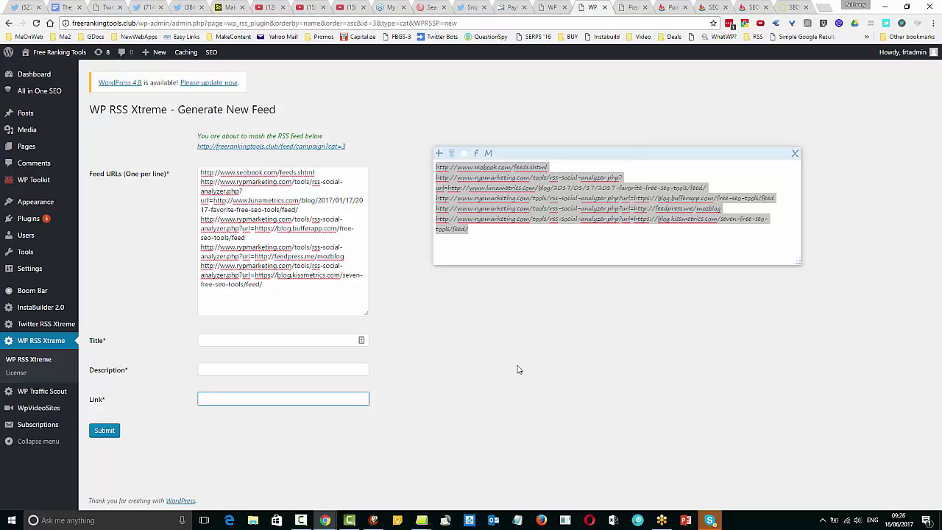
Step: Open the Twitter accounts page of Twitter RSS Xtreme and move the sticky note below the accounts table
left_click(53, 325)
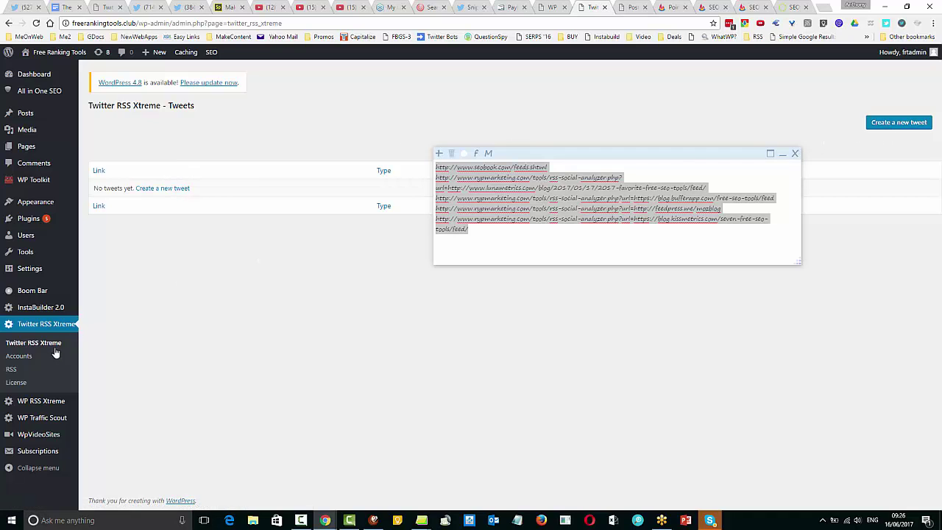
left_click(14, 357)
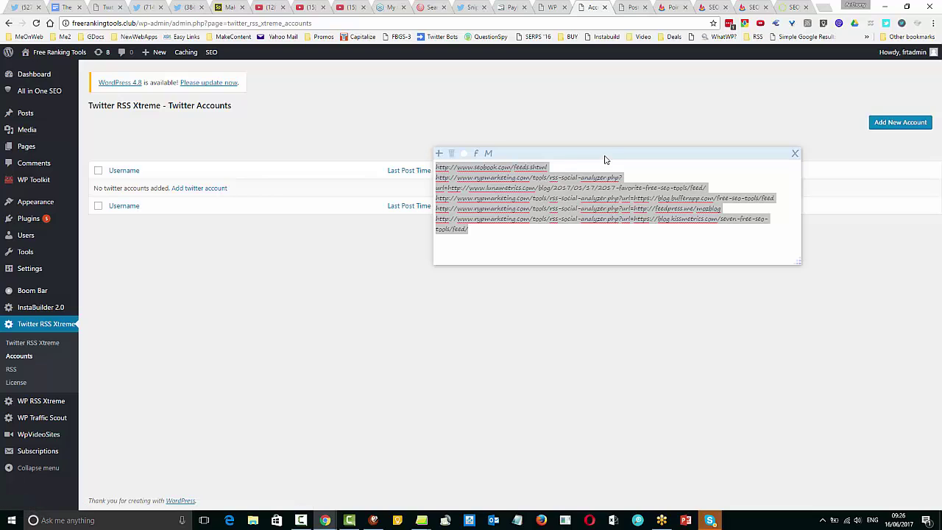
left_click_drag(608, 159, 688, 248)
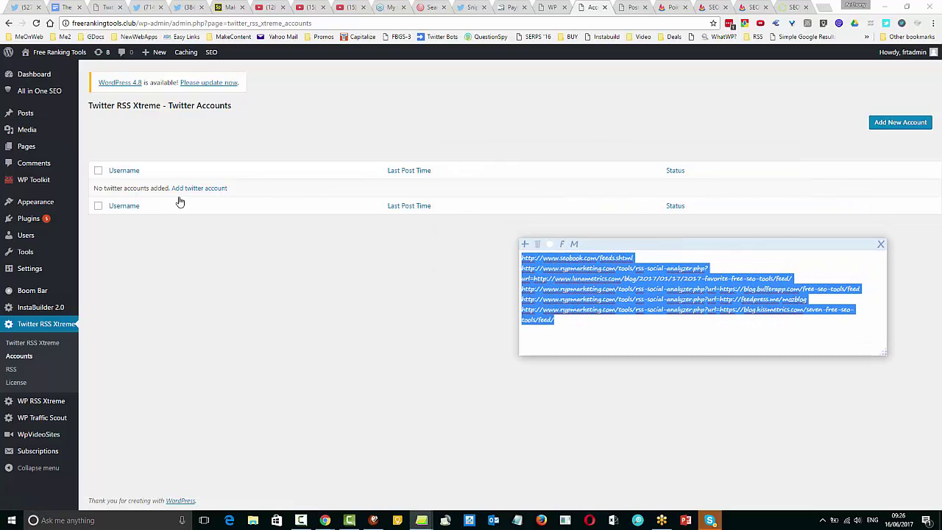